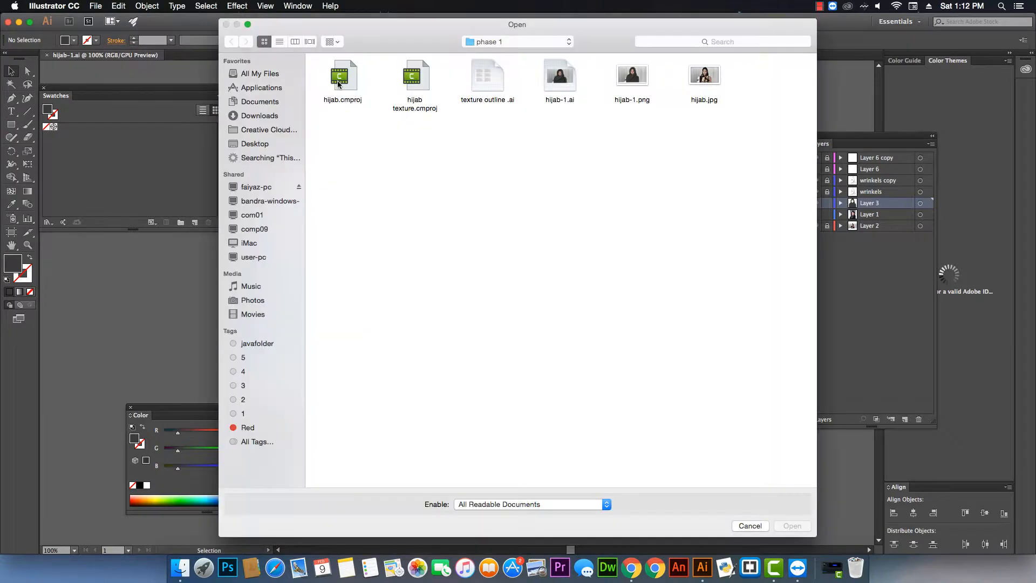
Open the texture outline .ai file and select the whole pattern artwork group.
double_click(487, 86)
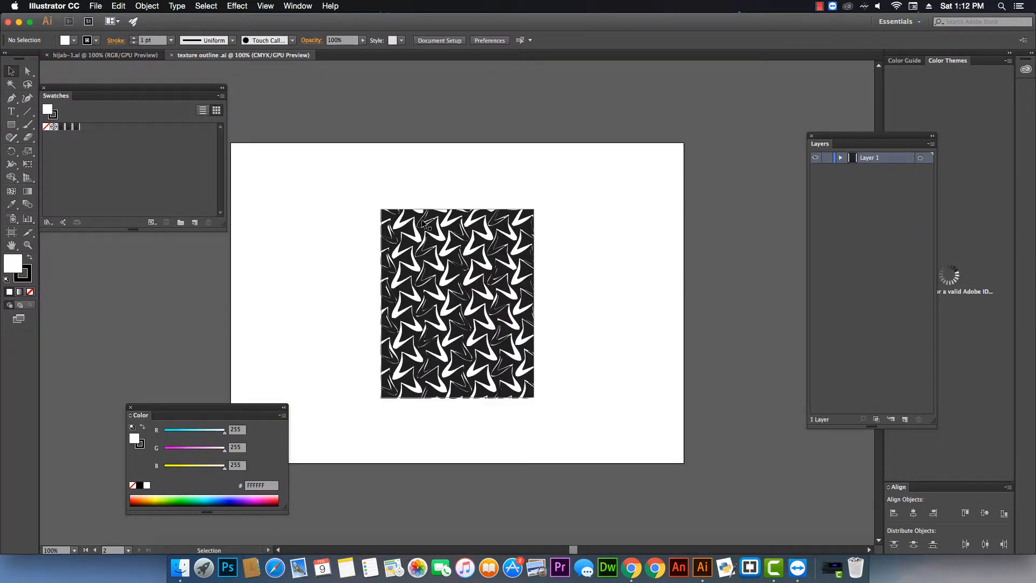
left_click(494, 243)
left_click_drag(554, 191, 332, 413)
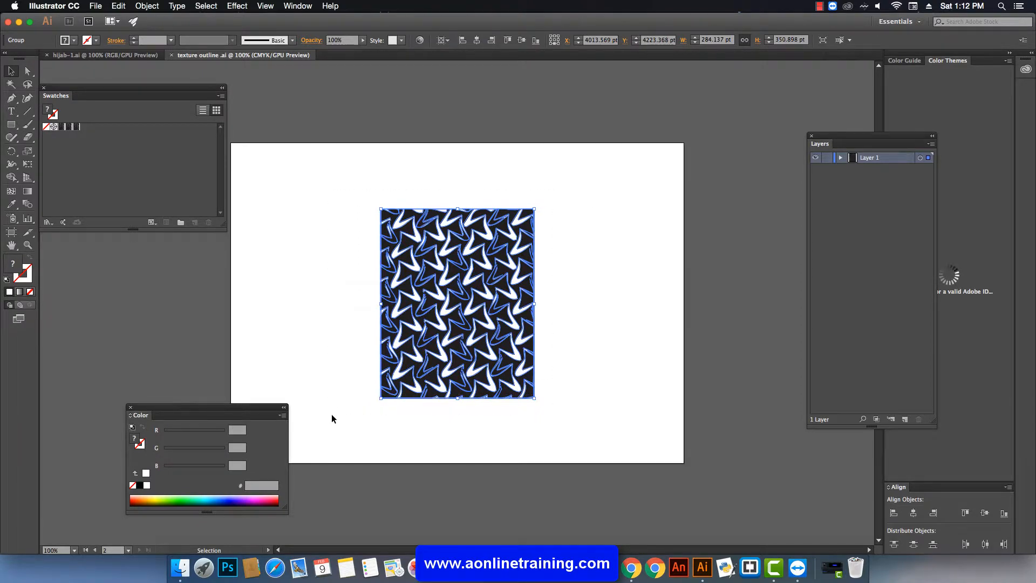
left_click(331, 415)
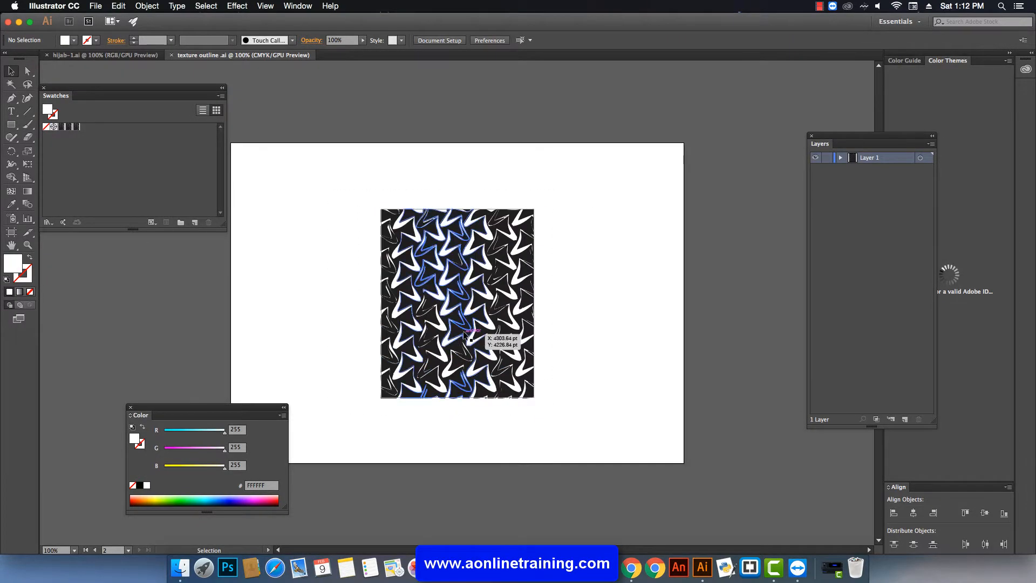
left_click(479, 329)
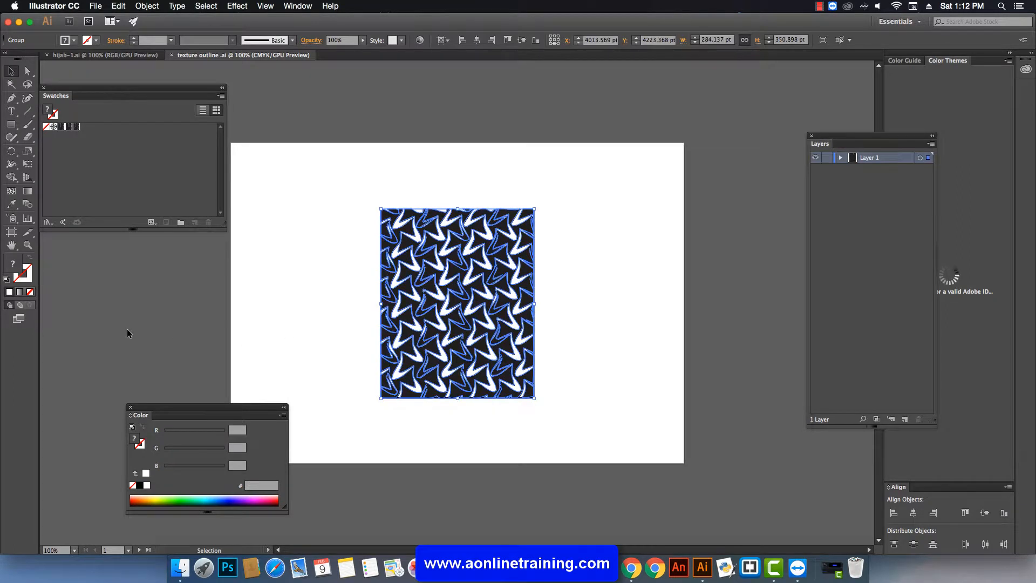
Fill the pattern group with a mid gray using the Color Picker.
double_click(16, 270)
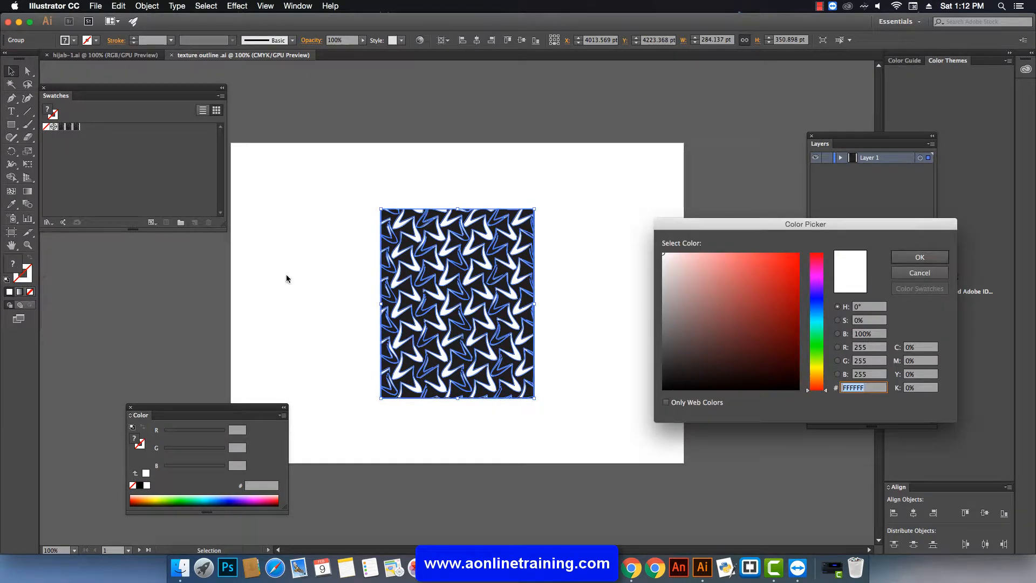
left_click(772, 304)
left_click(920, 259)
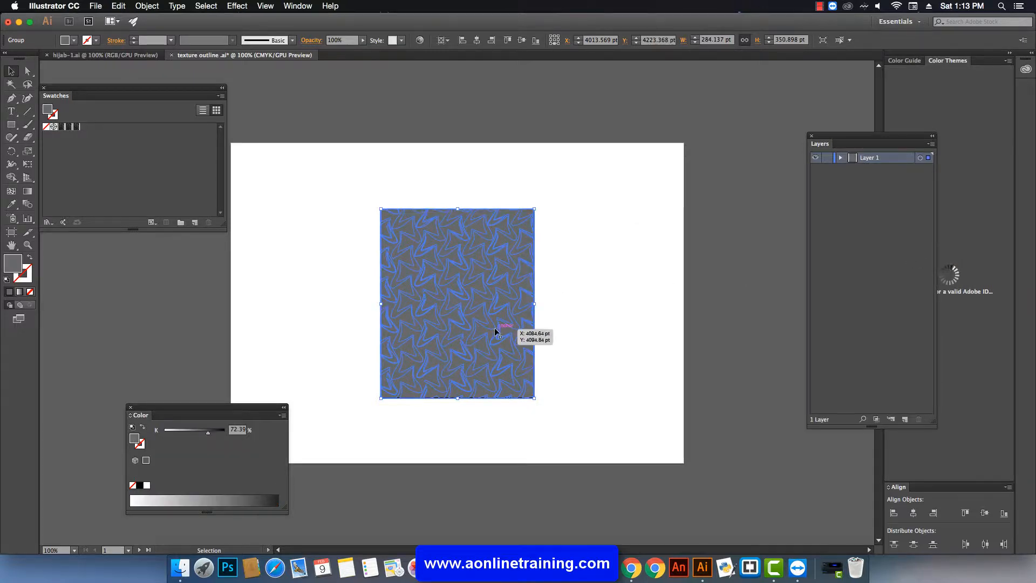
Switch the Color panel to RGB mode and set the pattern fill to red (R 160, G 32, B 32).
left_click_drag(165, 409, 160, 382)
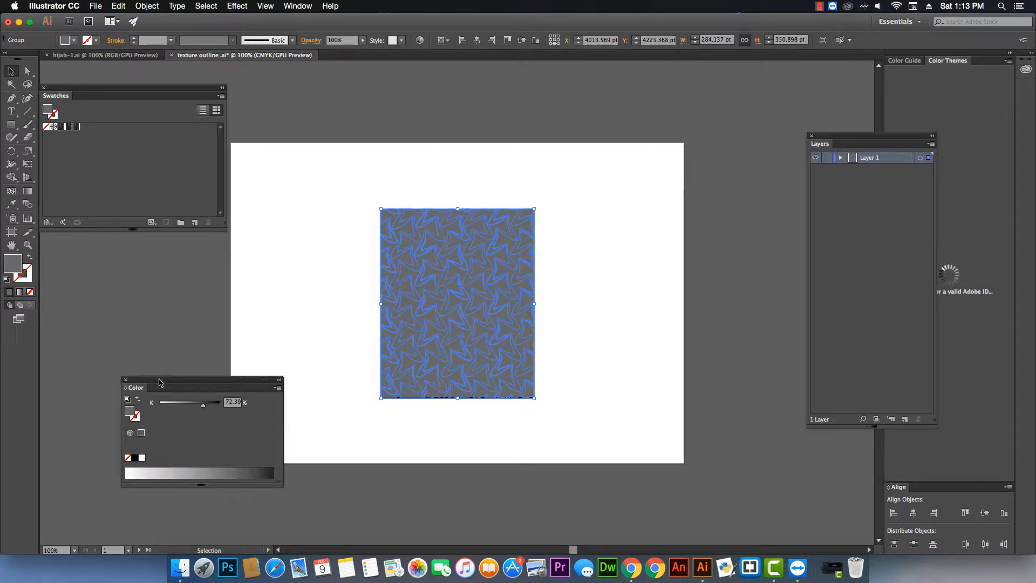
left_click(126, 379)
left_click(299, 6)
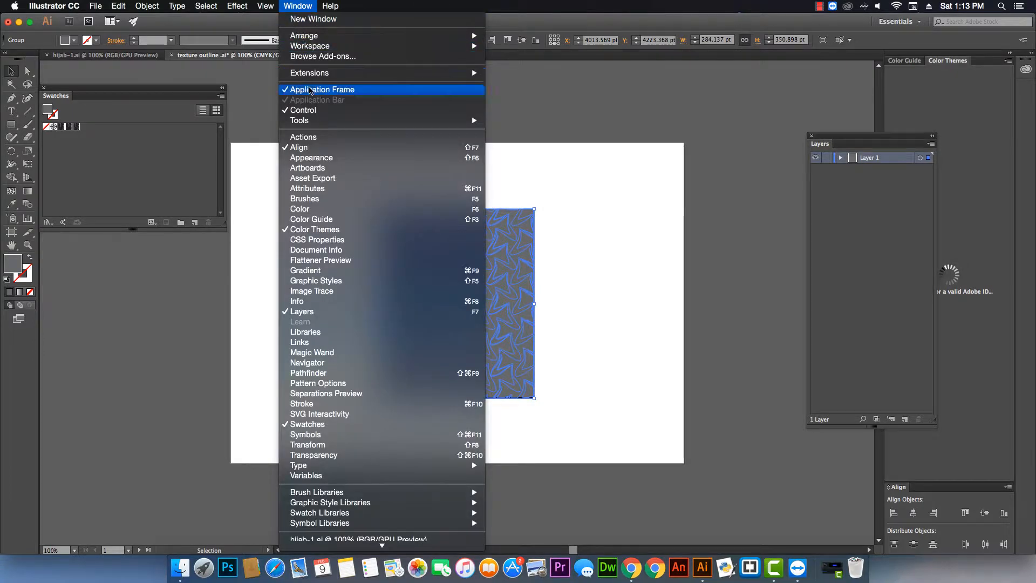
left_click(319, 210)
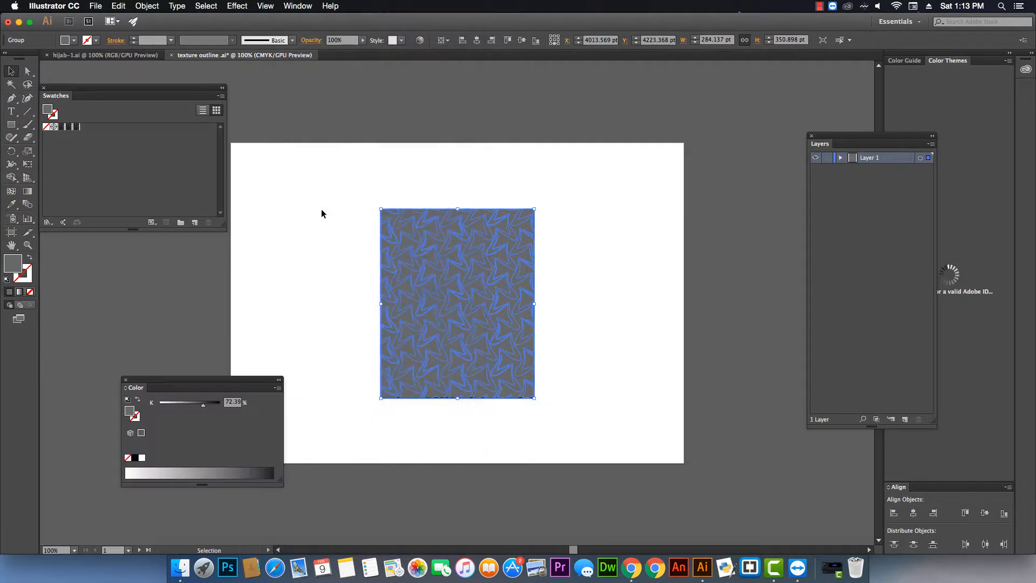
left_click(277, 388)
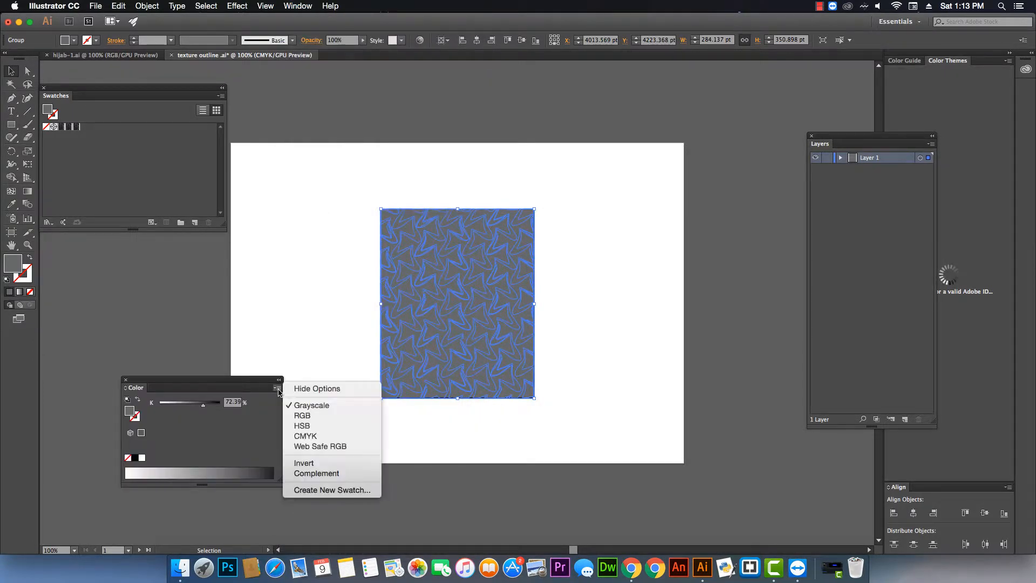
left_click(317, 414)
left_click(335, 308)
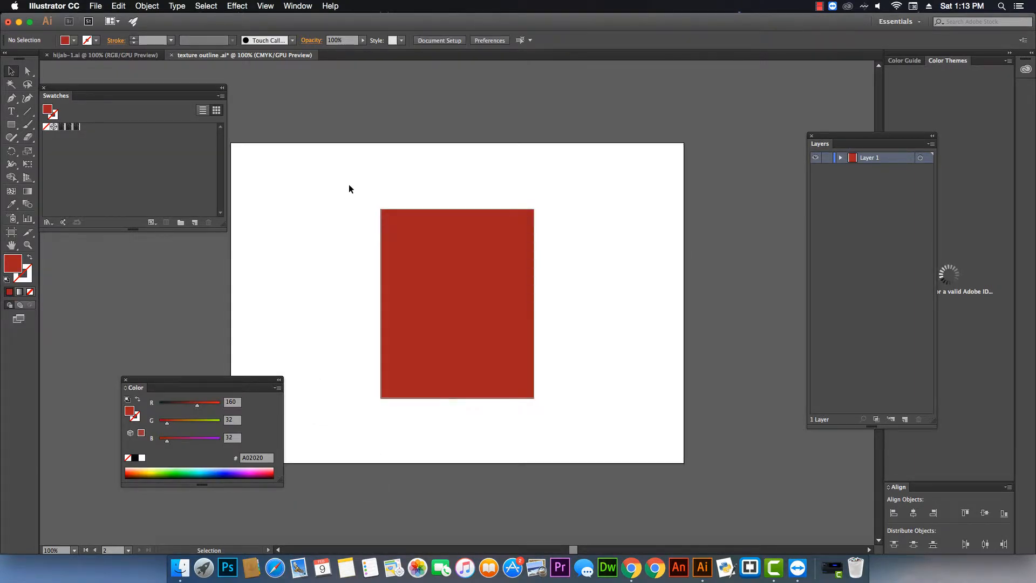
Select all the pattern artwork and make it a compound path, then deselect.
left_click_drag(349, 183, 555, 442)
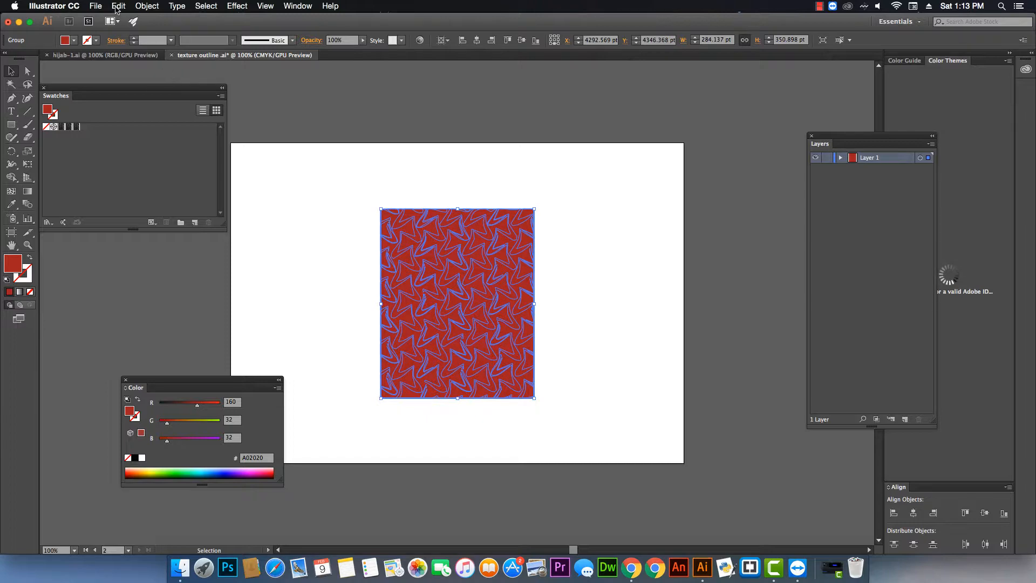
left_click(144, 7)
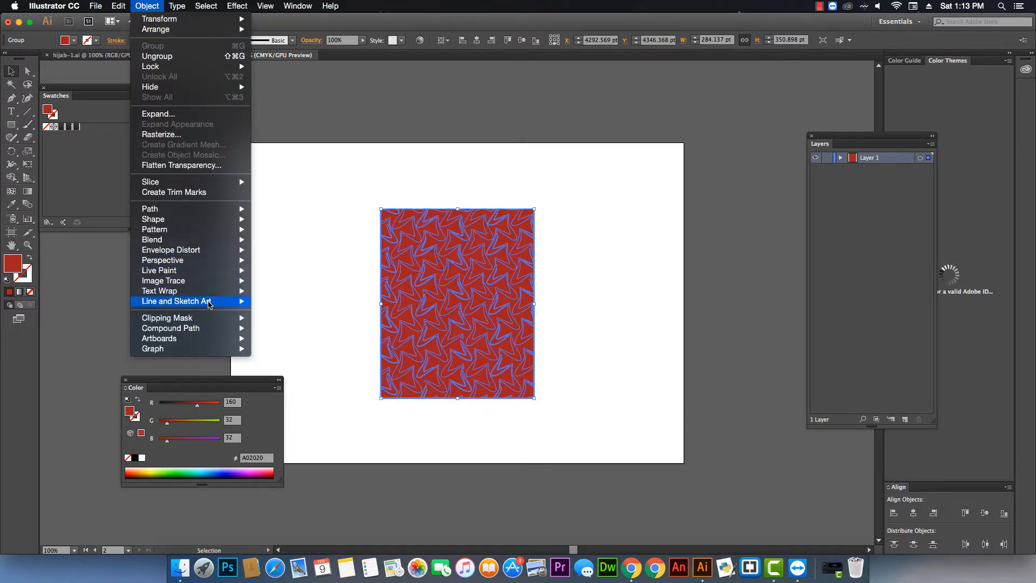
mouse_move(221, 329)
left_click(262, 330)
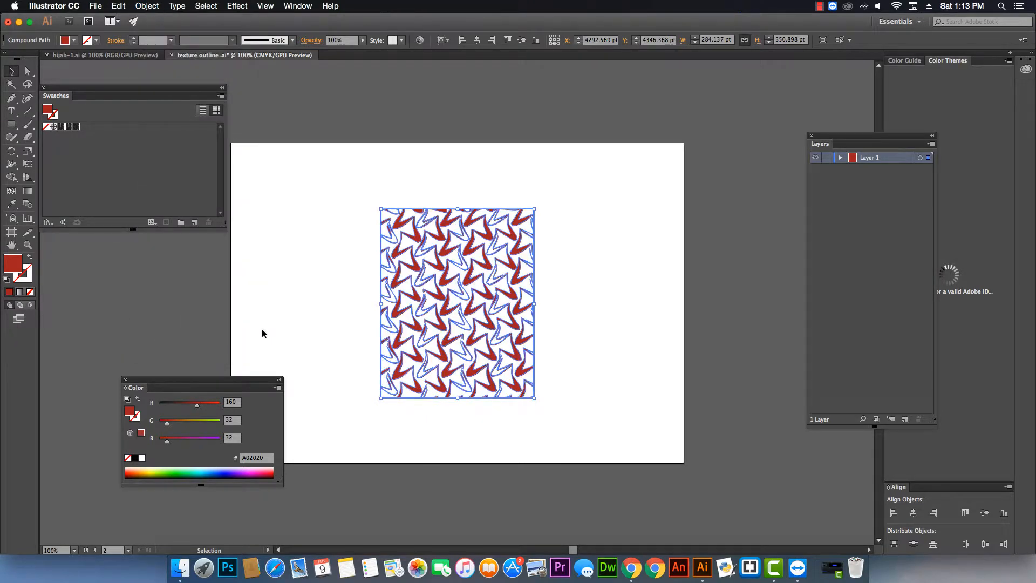
left_click(262, 330)
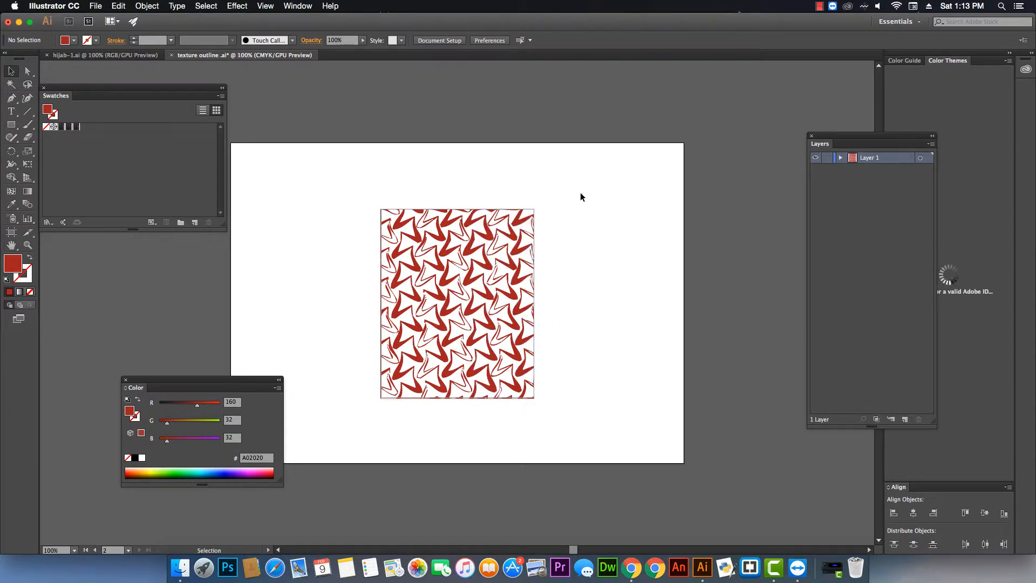
Recolor the selected compound path to teal 009CA2 from the color spectrum.
left_click_drag(582, 188, 356, 423)
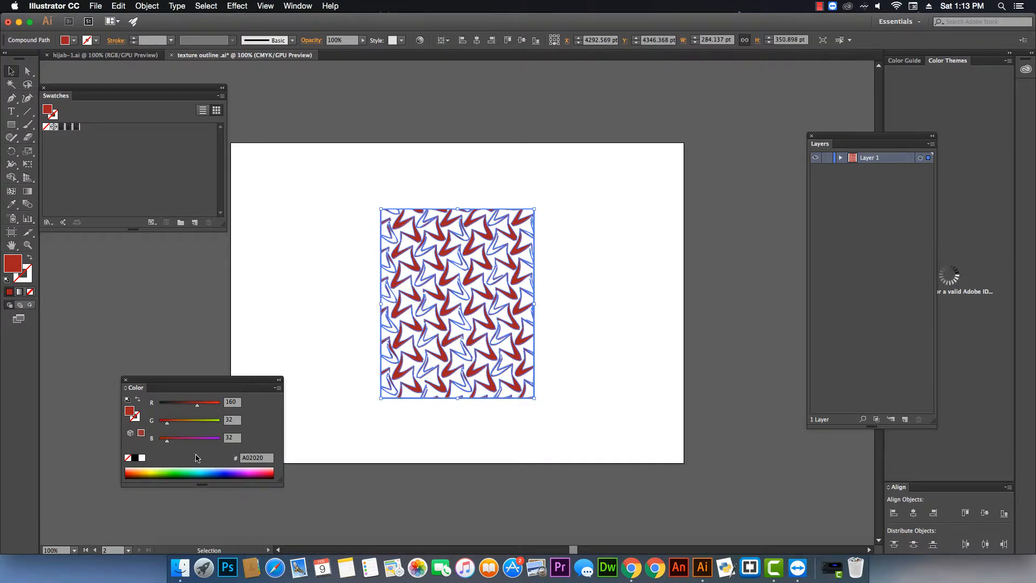
left_click_drag(158, 469, 206, 470)
left_click(286, 309)
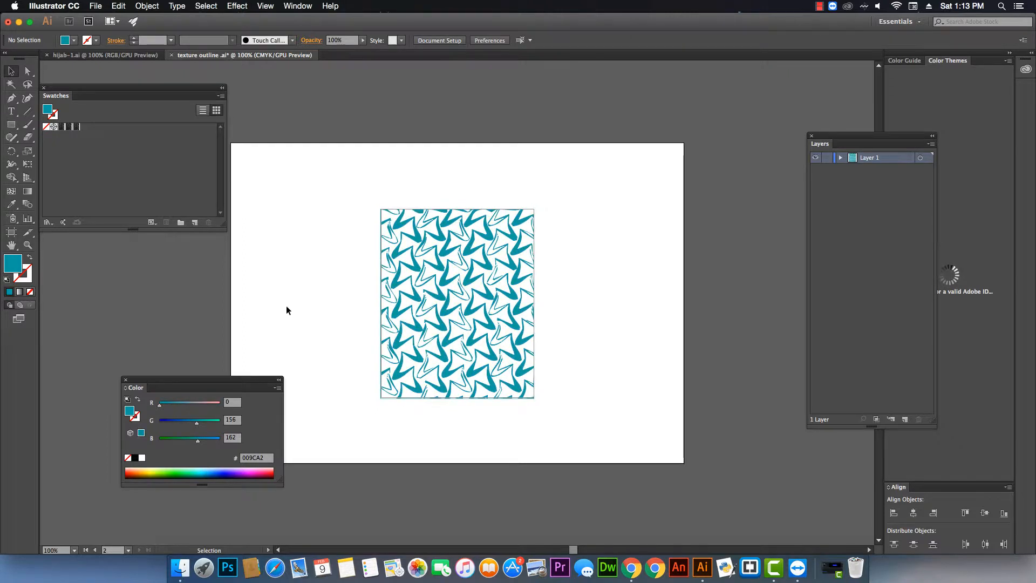
Select the teal artwork and make a new pattern from it.
left_click_drag(344, 195, 563, 429)
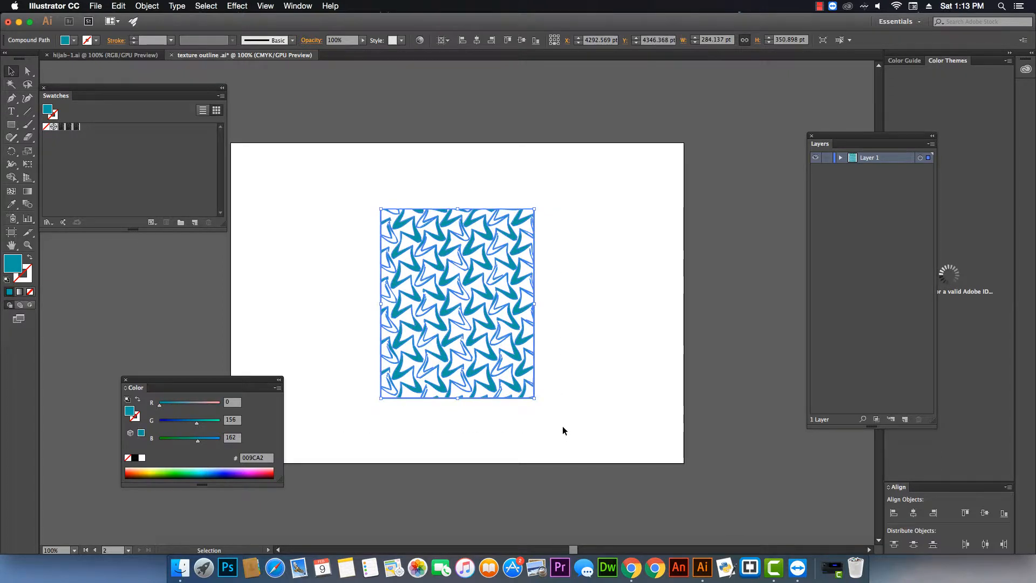
left_click(147, 6)
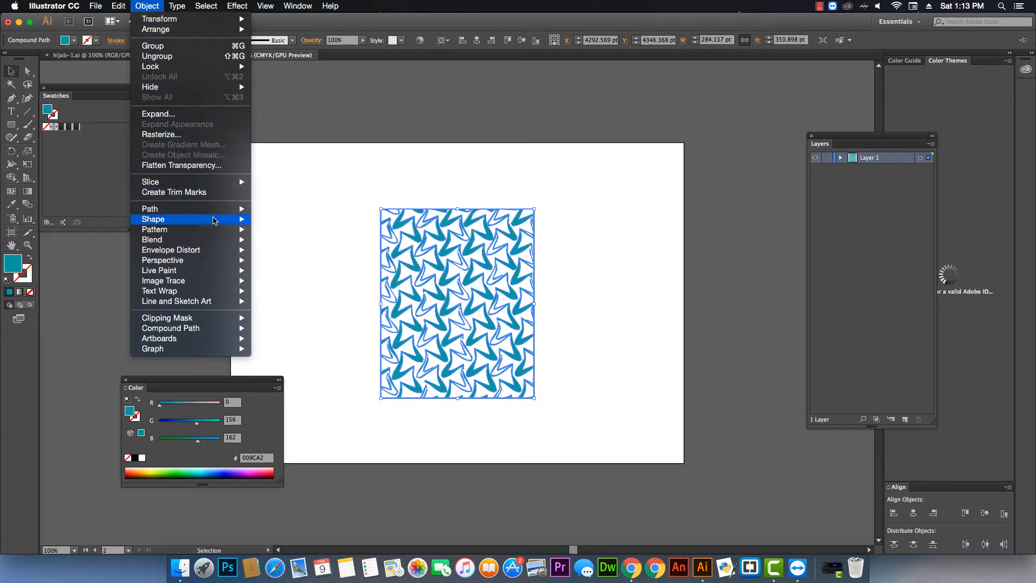
mouse_move(217, 230)
left_click(272, 230)
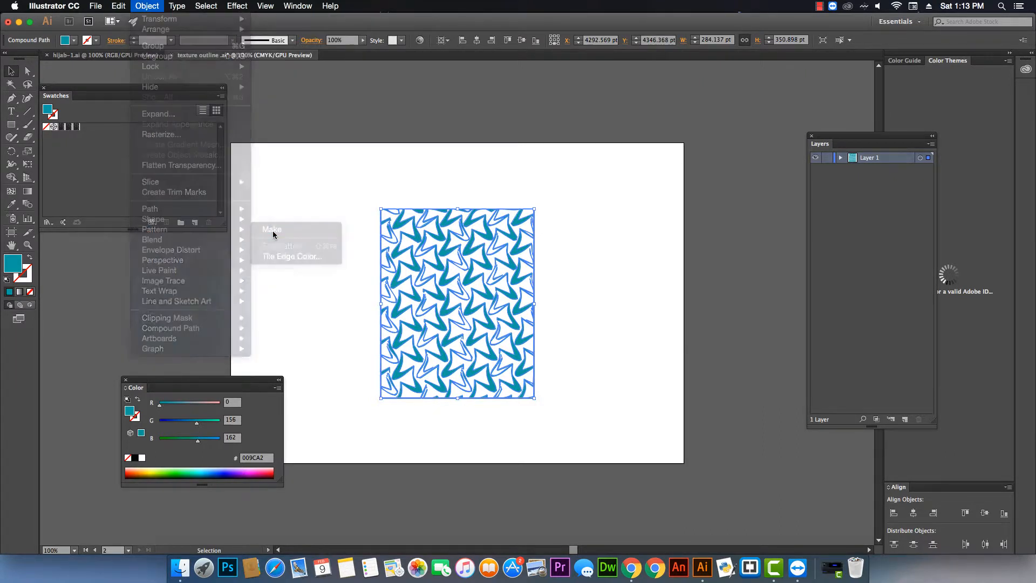
left_click(622, 310)
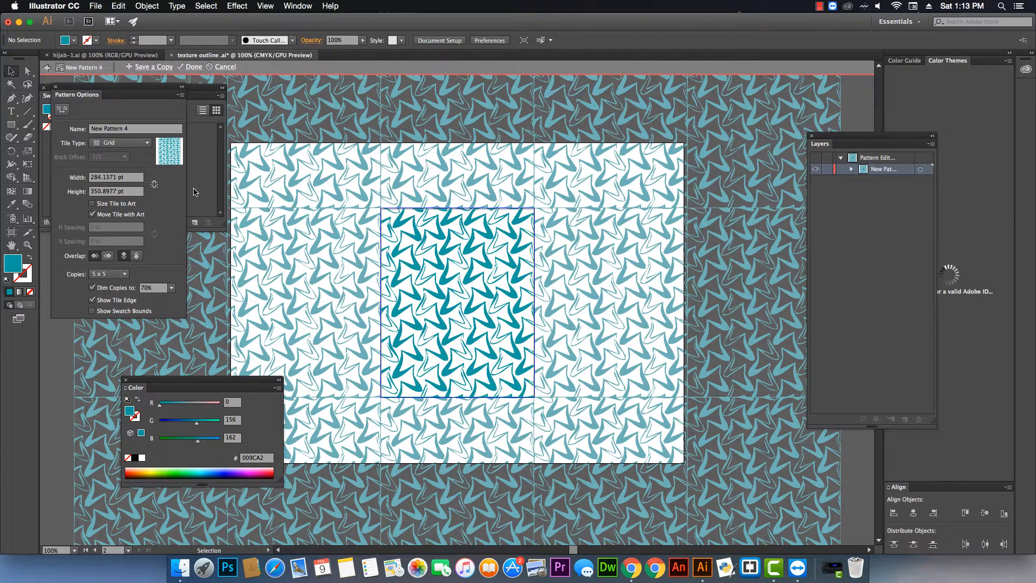
Check the tile width, height and 5 x 5 copies in Pattern Options, then finish the pattern edit.
left_click(85, 178)
left_click(82, 194)
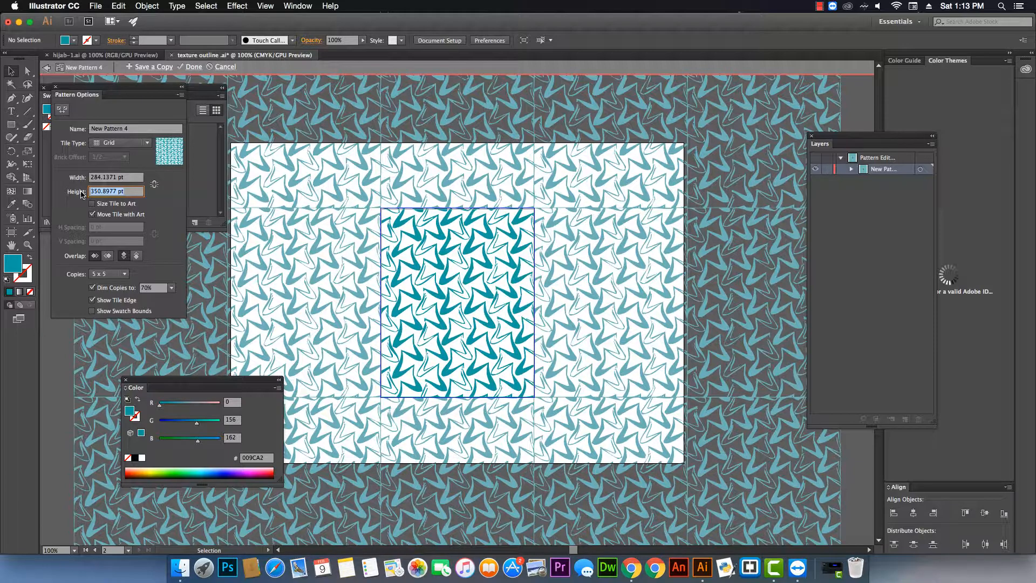
left_click(122, 273)
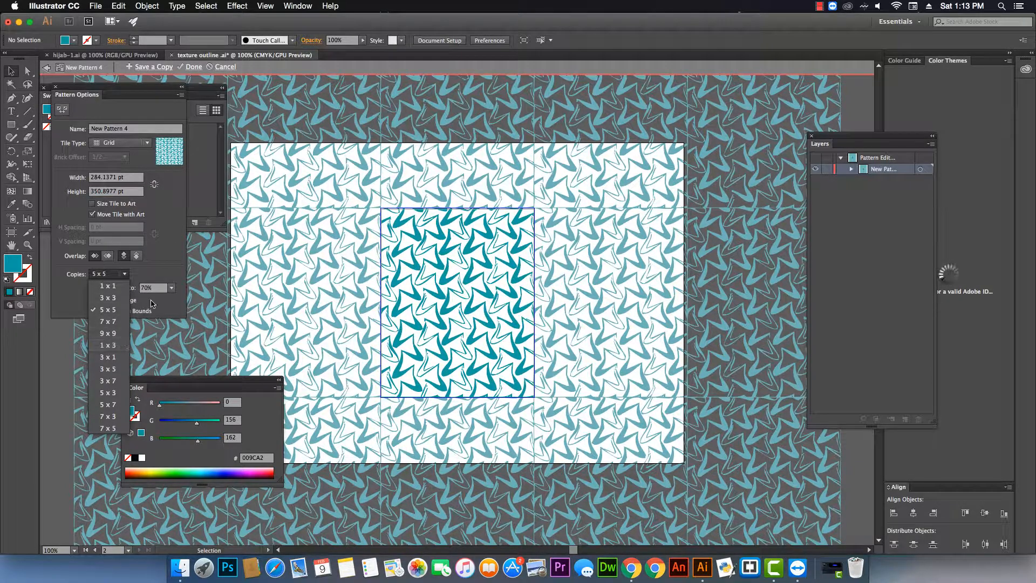
left_click(169, 276)
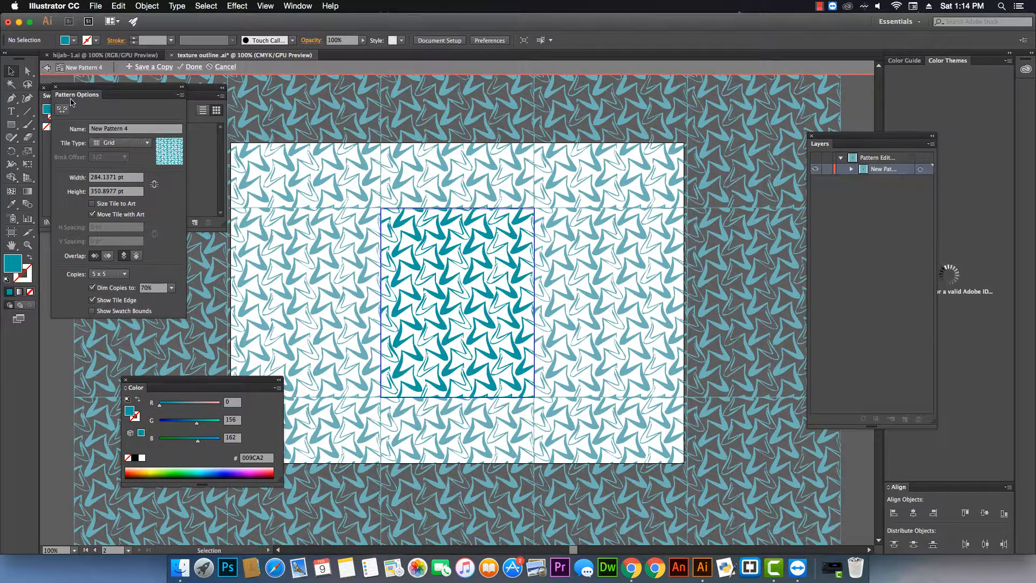
left_click(191, 68)
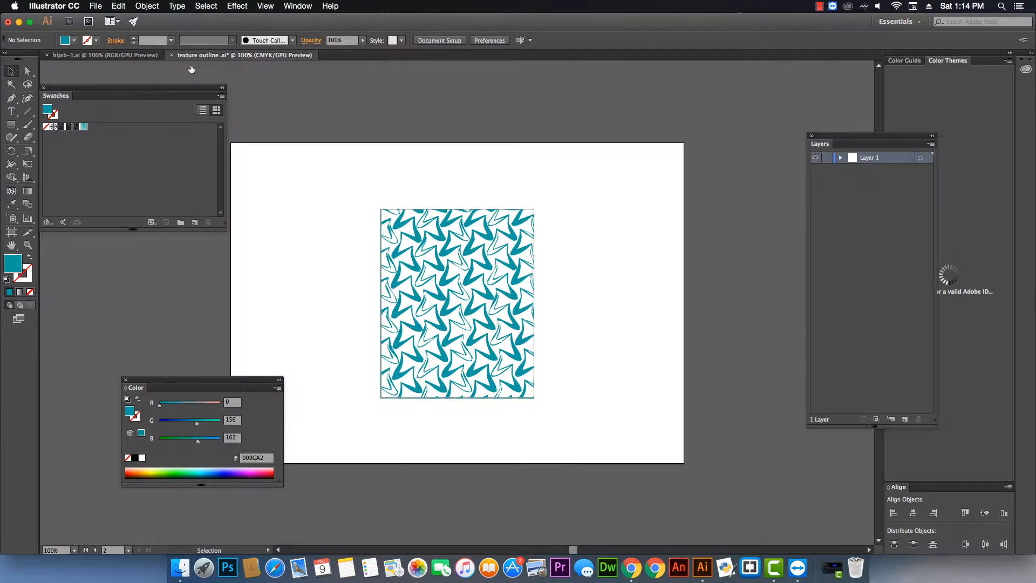
Apply the new pattern swatch as the fill color.
left_click(84, 130)
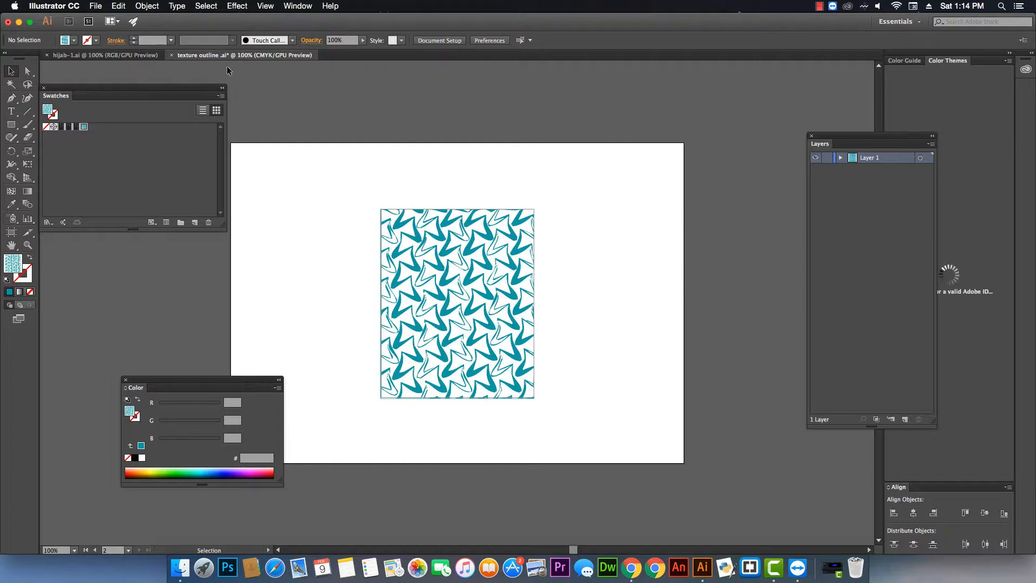
left_click(291, 6)
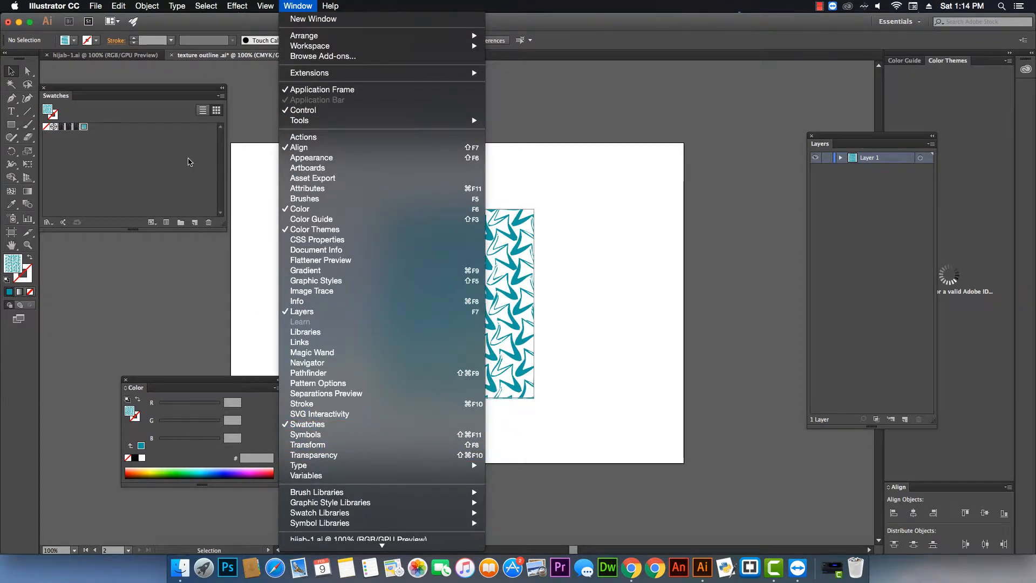
left_click(189, 162)
Save the swatch library as an AI file named texture outline - in the islamic dress > phase 1 folder.
left_click_drag(211, 94, 240, 92)
left_click(251, 94)
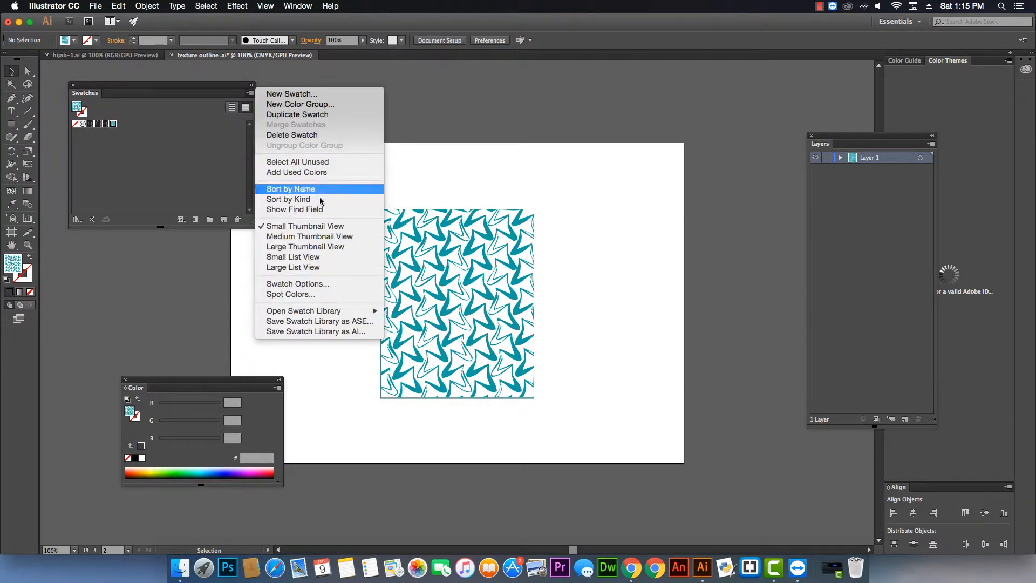
mouse_move(353, 312)
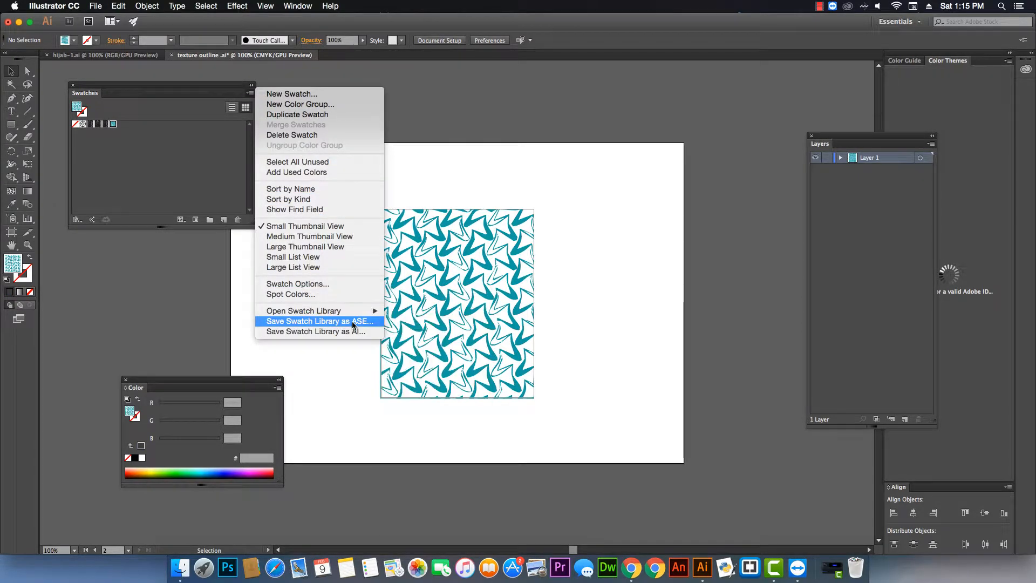
left_click(351, 331)
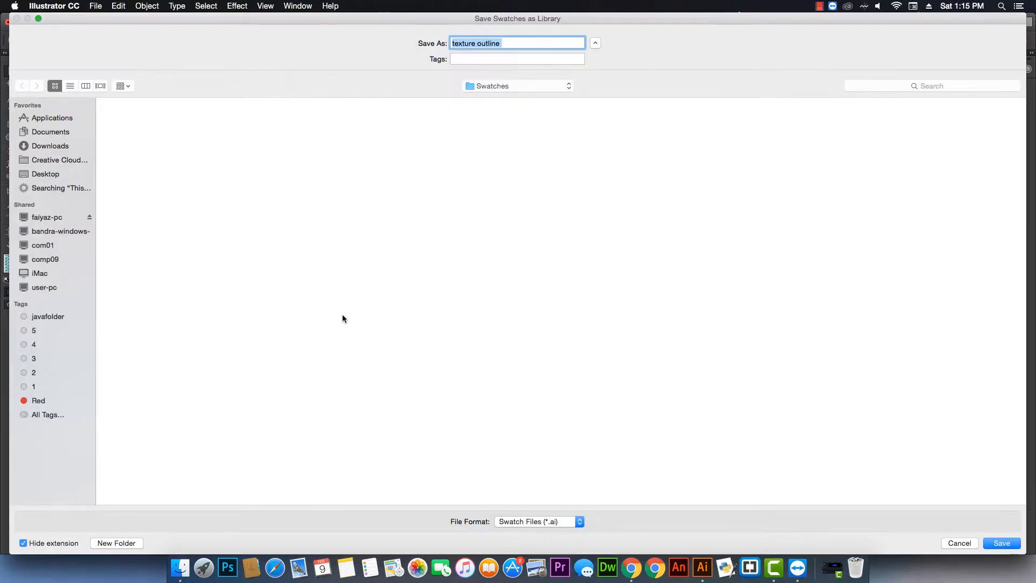
left_click(52, 174)
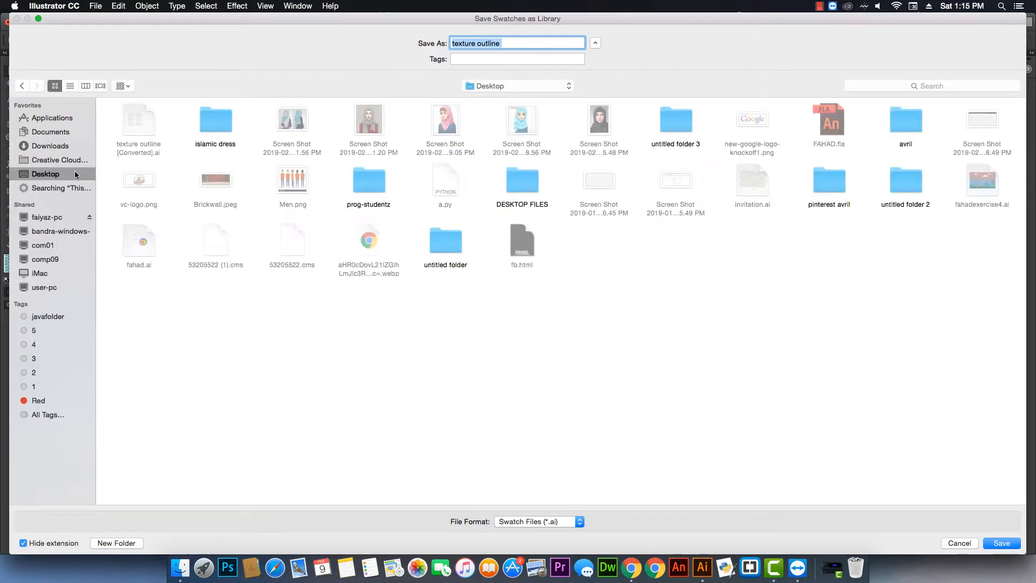
double_click(209, 122)
double_click(131, 115)
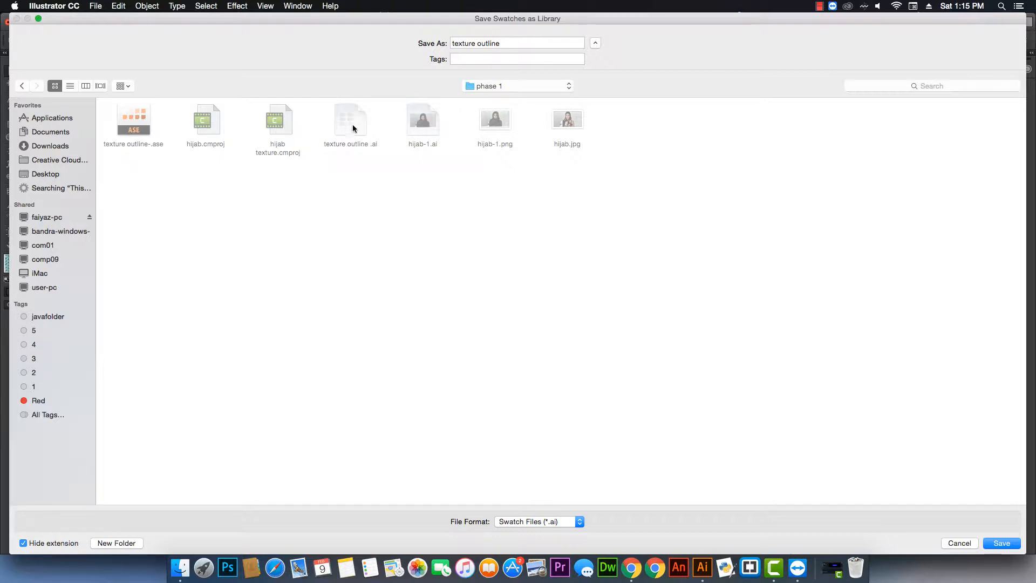
left_click(511, 45)
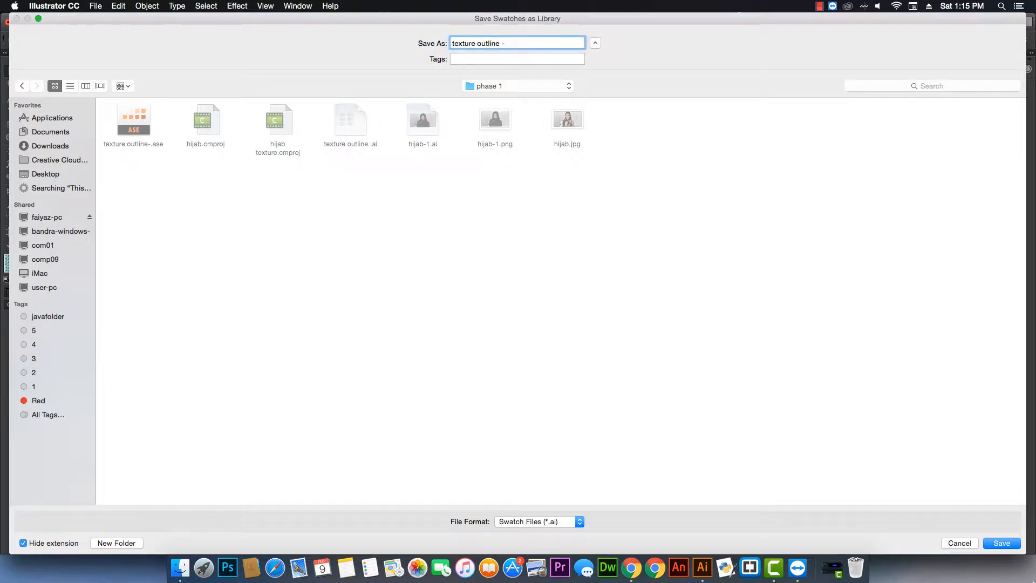
type("-")
left_click(1001, 543)
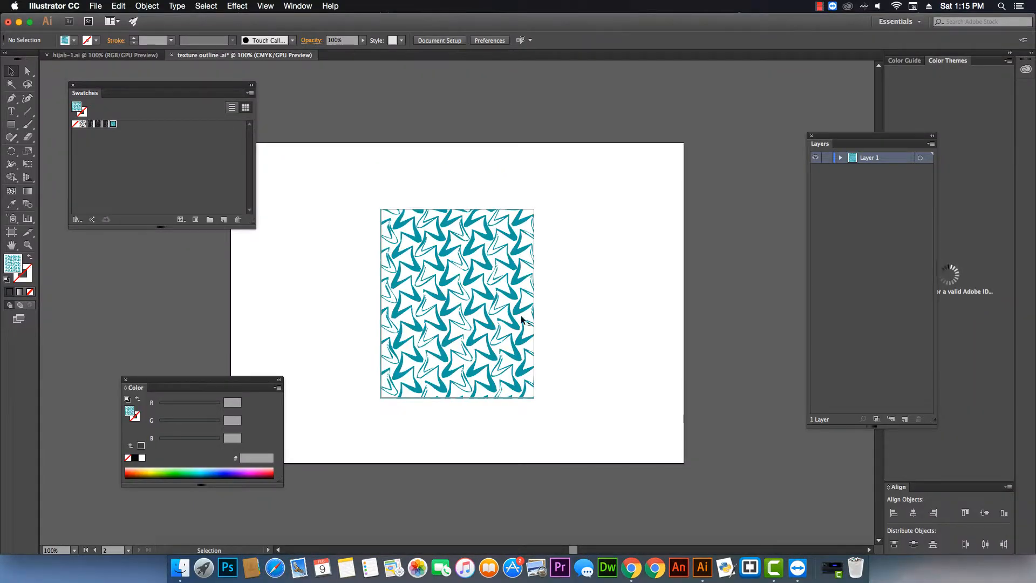
Switch to the hijab-1.ai document.
left_click(118, 55)
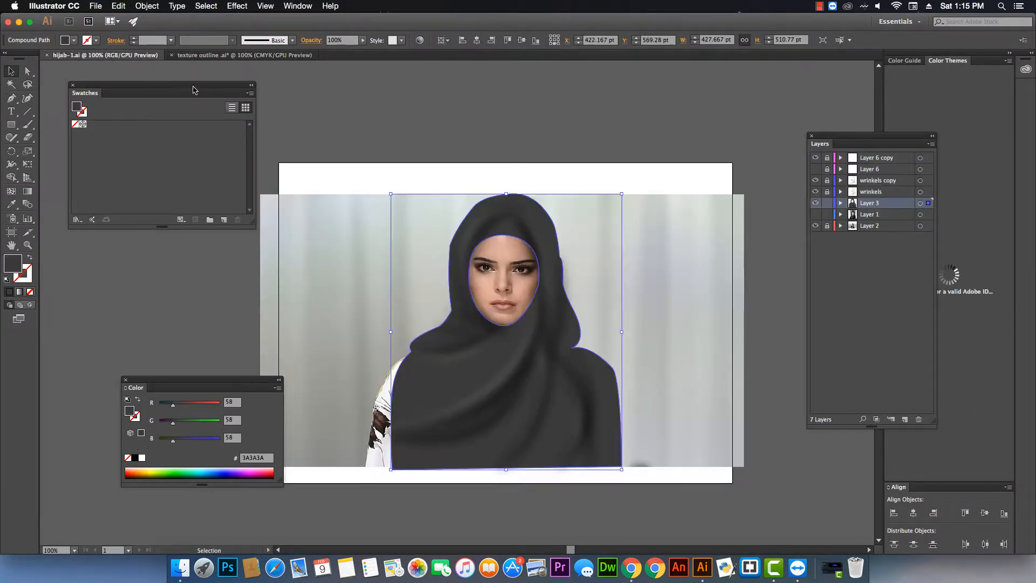
Open the saved texture outline - swatch library from the islamic dress > phase 1 folder.
left_click(250, 93)
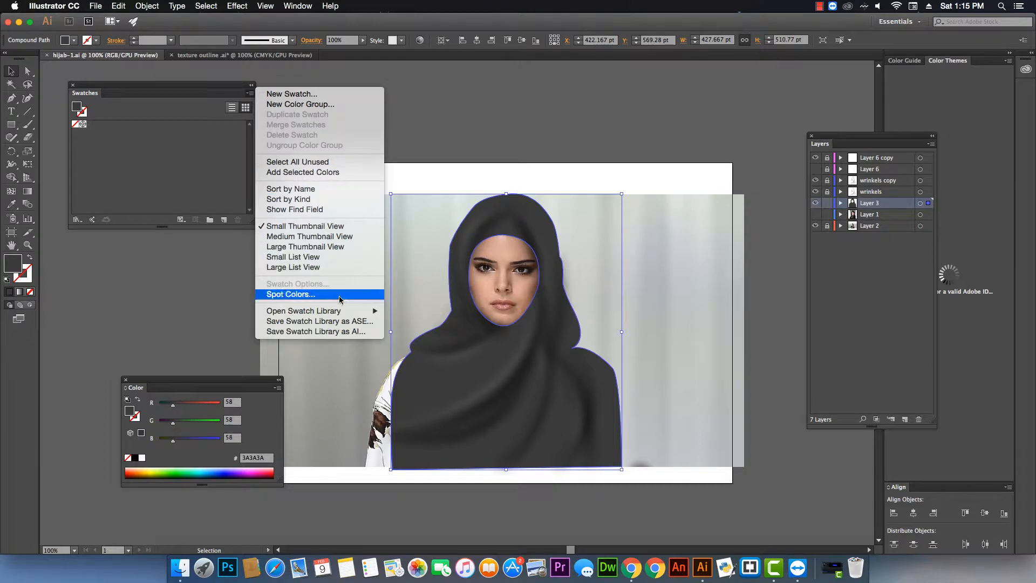
mouse_move(350, 312)
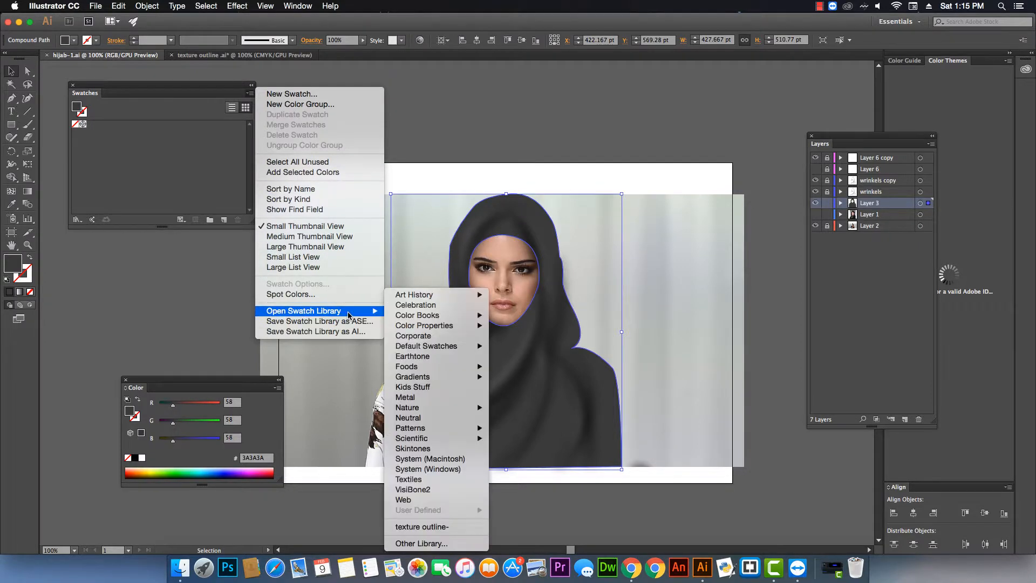
left_click(470, 542)
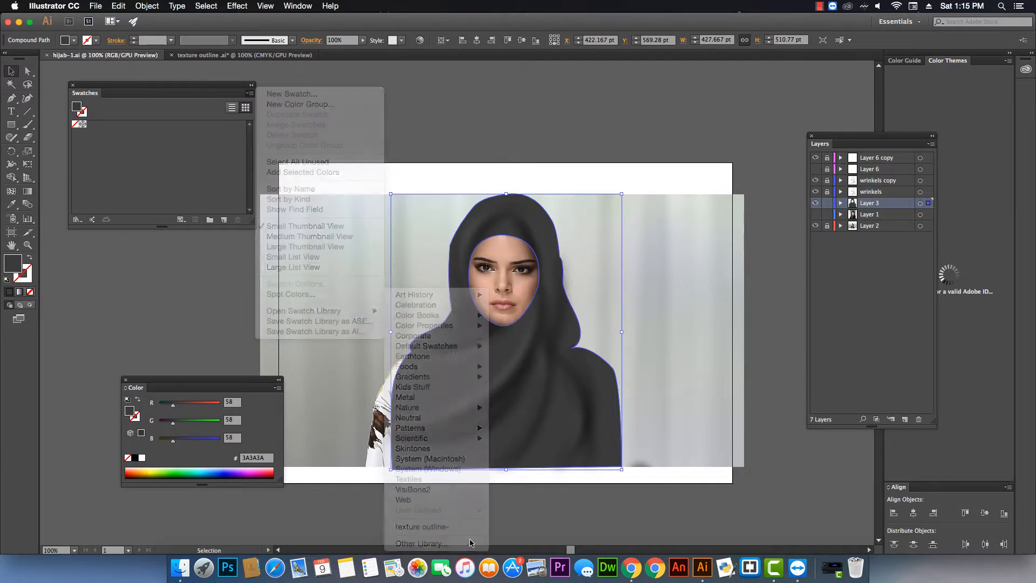
left_click(256, 144)
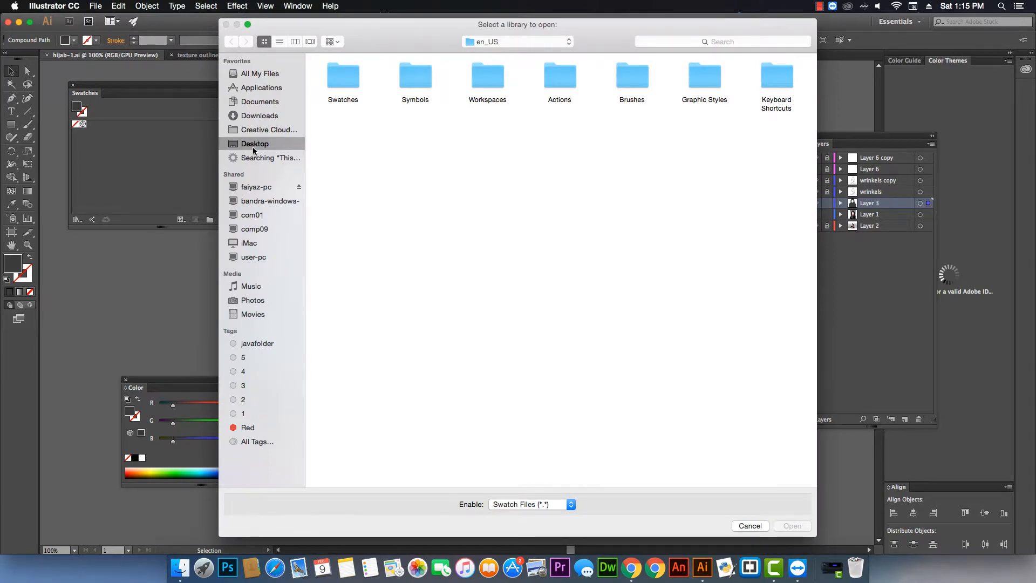
double_click(402, 81)
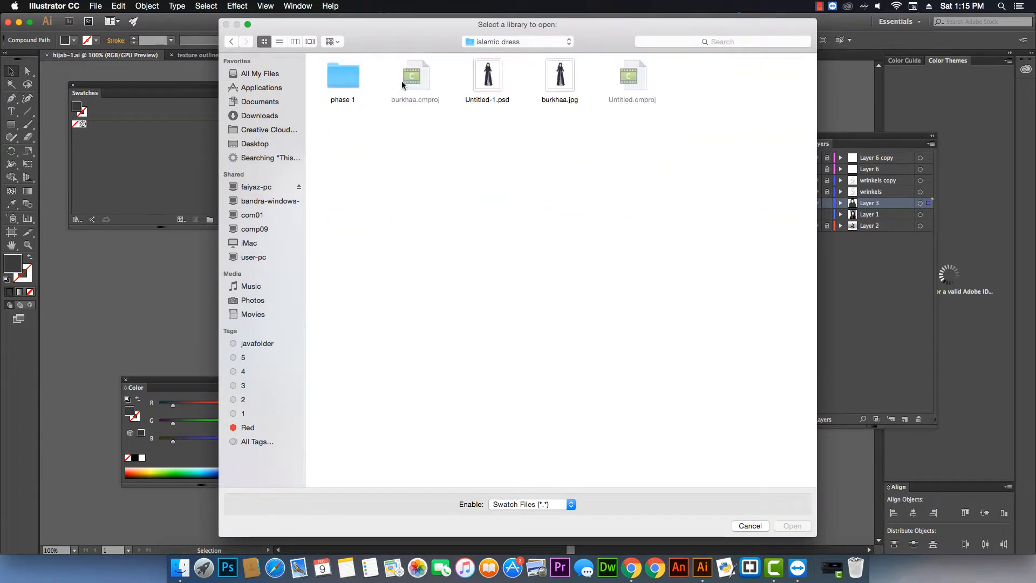
left_click(354, 81)
double_click(354, 81)
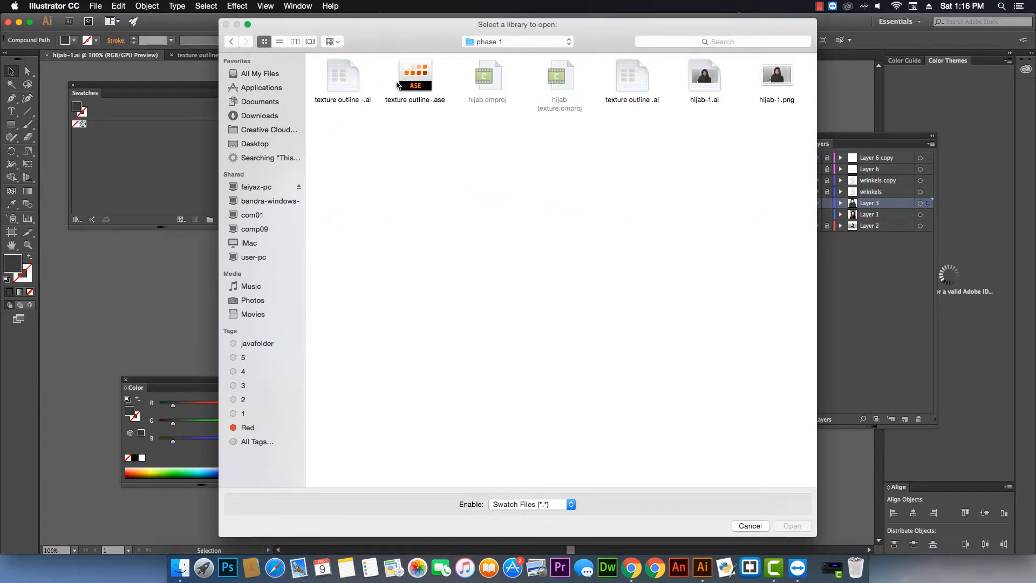
left_click(348, 80)
double_click(347, 85)
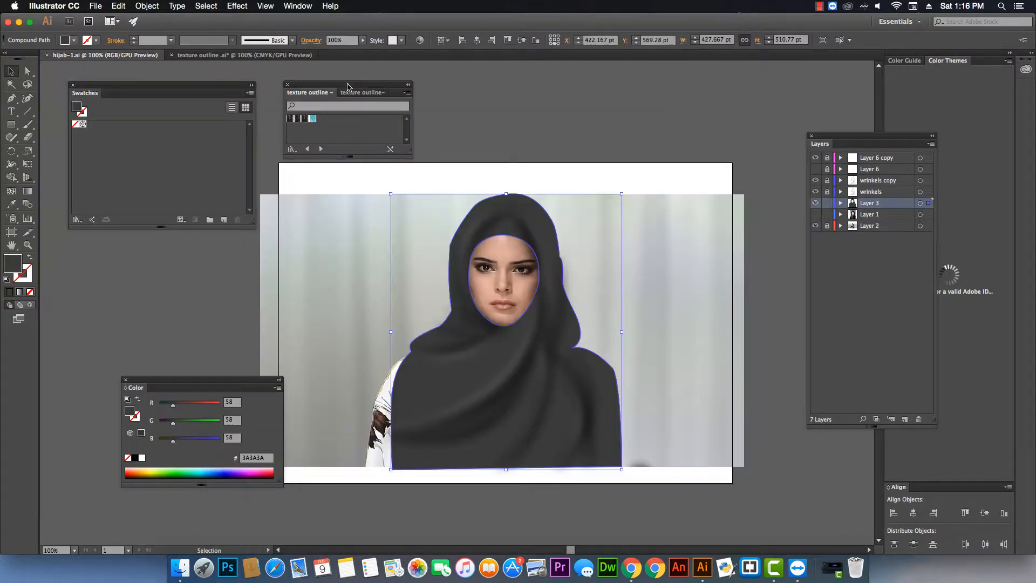
left_click_drag(347, 86, 340, 89)
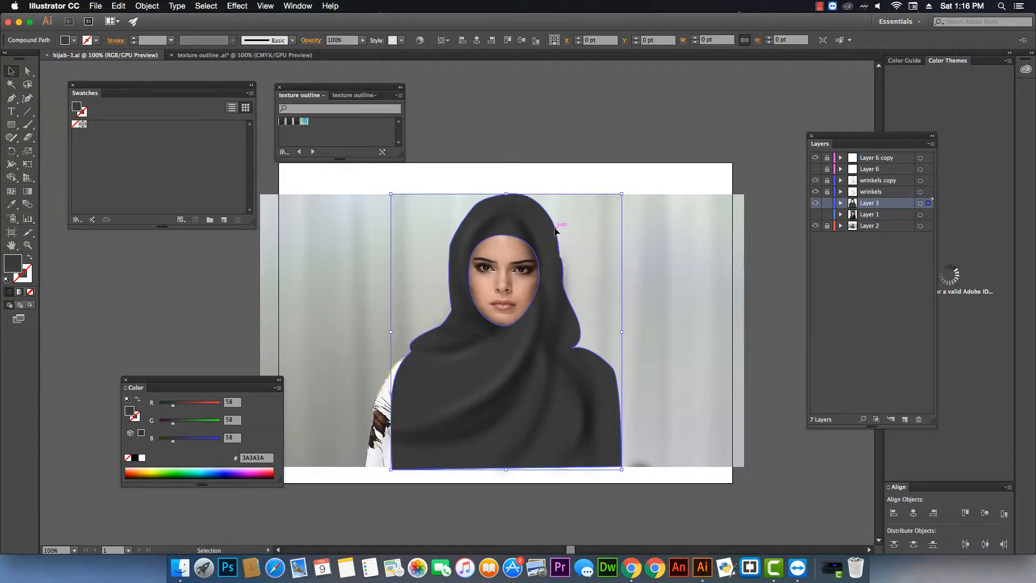
Apply the texture outline pattern swatch to the selected hijab shape and duplicate Layer 3.
left_click(304, 122)
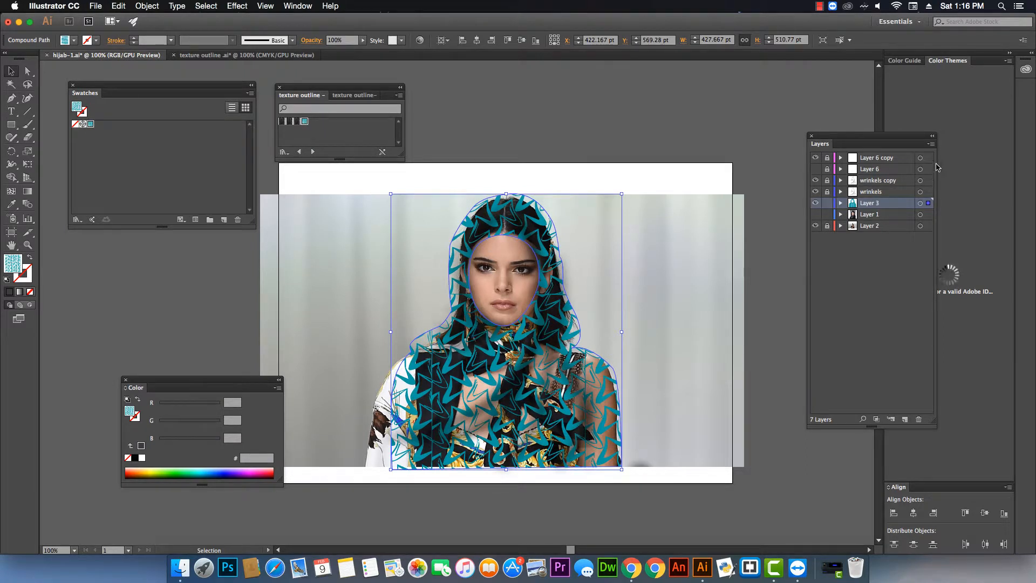
left_click(931, 144)
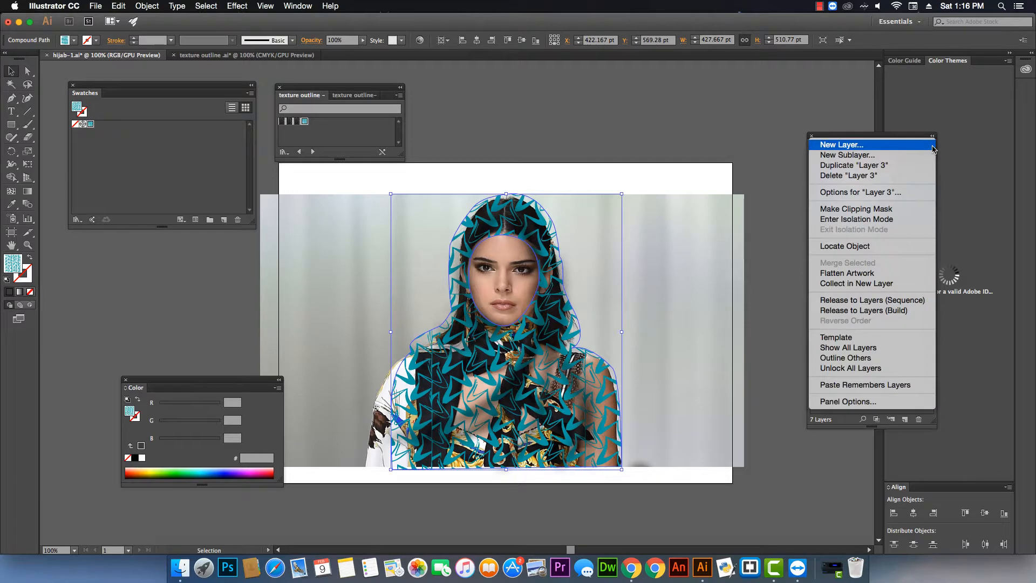
left_click(898, 171)
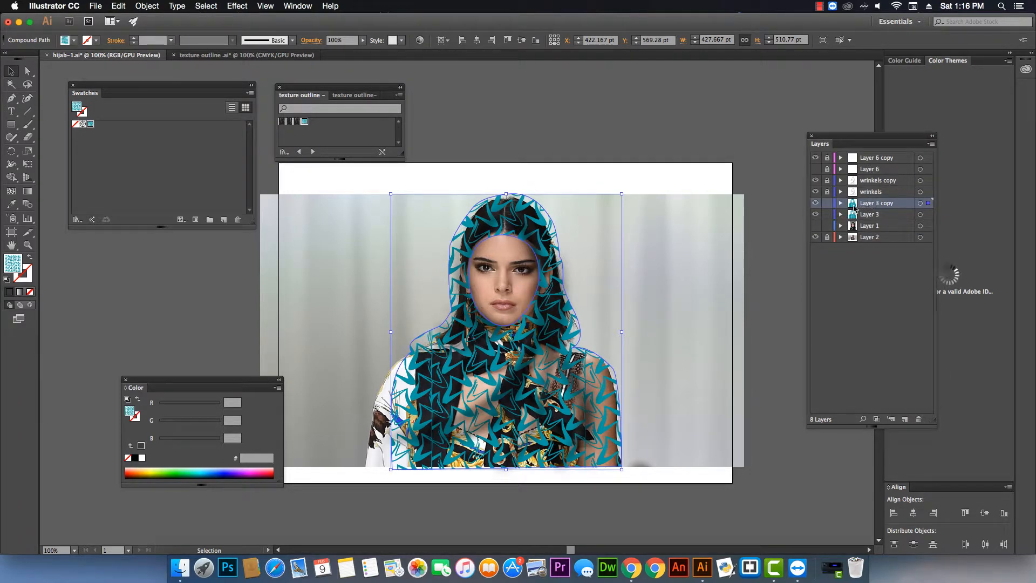
Select the original Layer 3 hijab shape and set its fill back to the dark gray 3A3A3A.
left_click(872, 216)
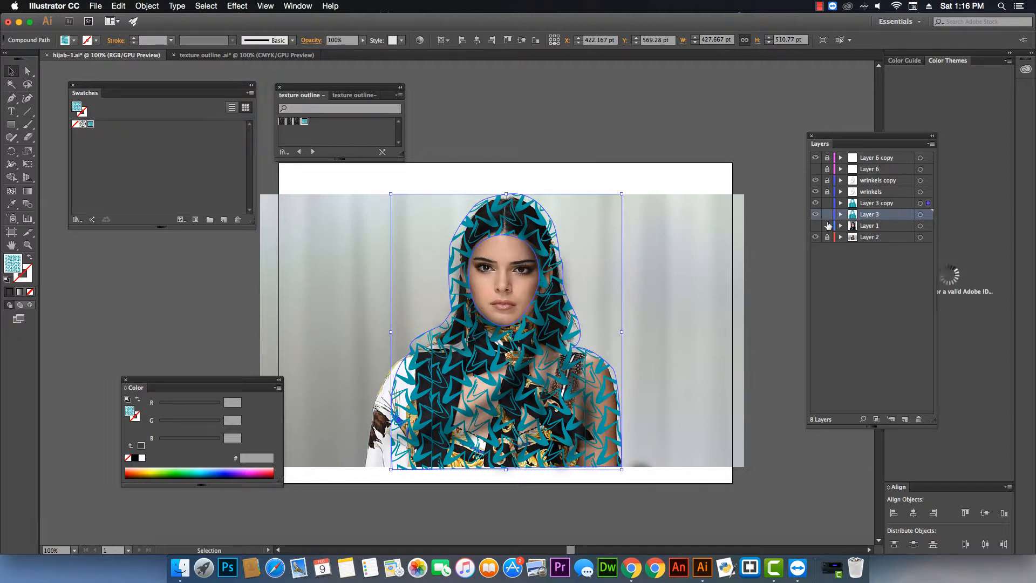
left_click(827, 203)
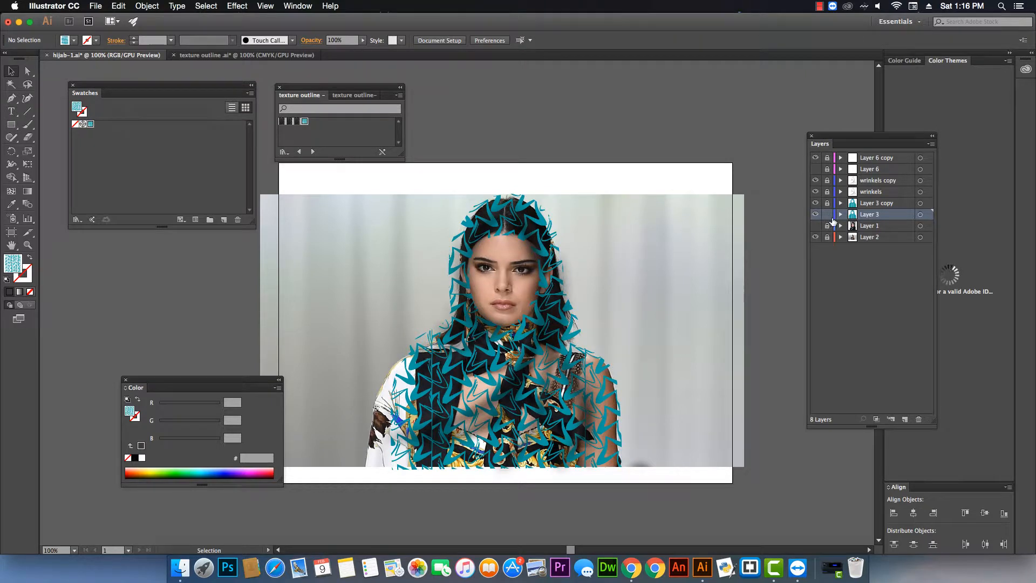
left_click(554, 251)
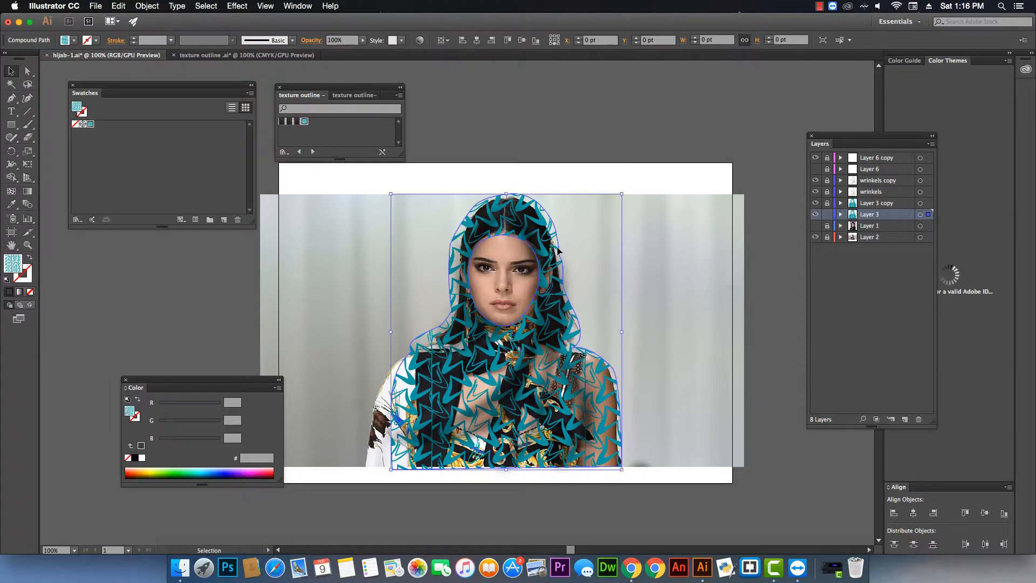
left_click(76, 125)
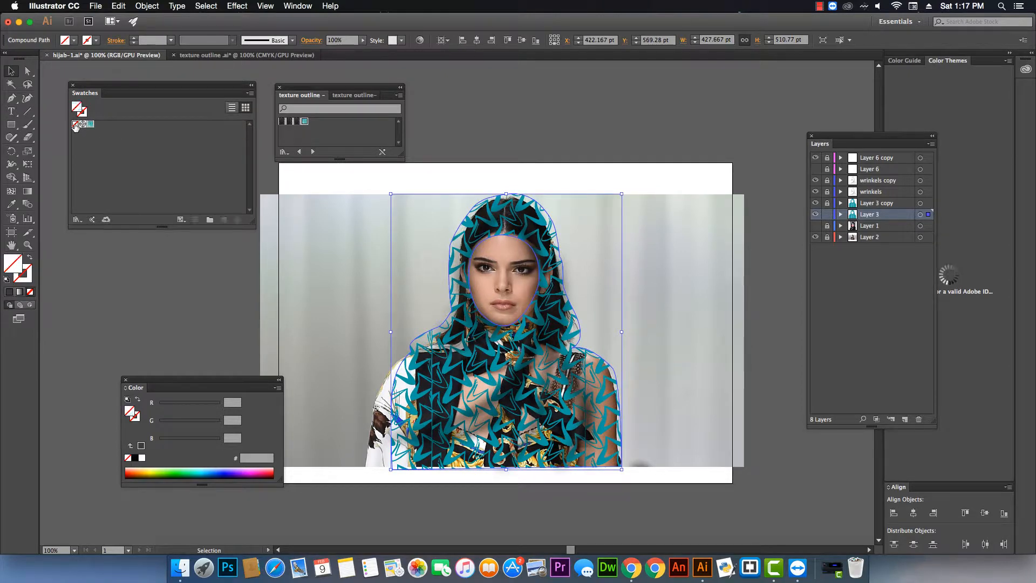
left_click(9, 291)
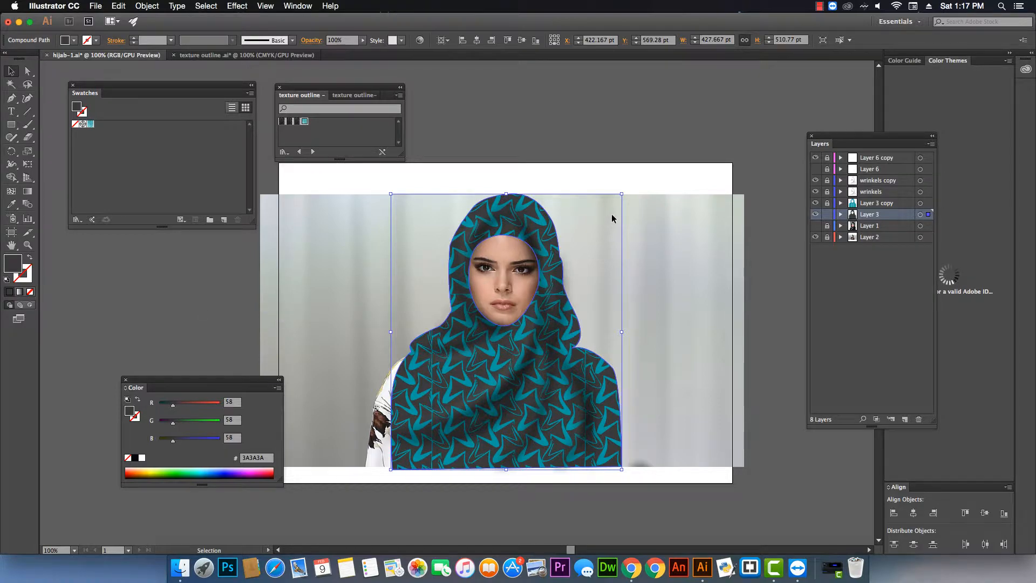
left_click(641, 138)
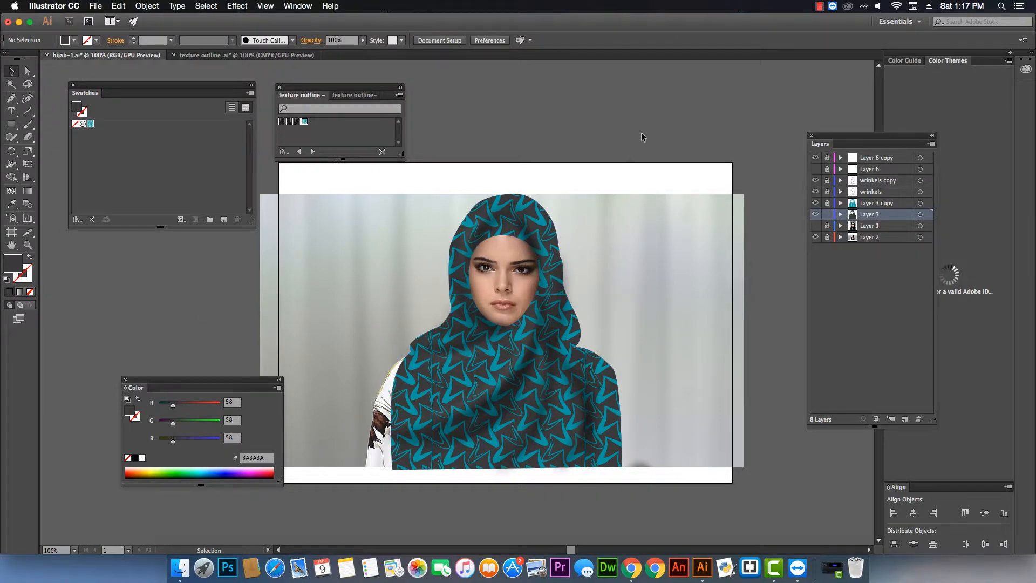
Open the Appearance panel and set the patterned hijab copy's blending mode to Color.
left_click(550, 226)
left_click(297, 6)
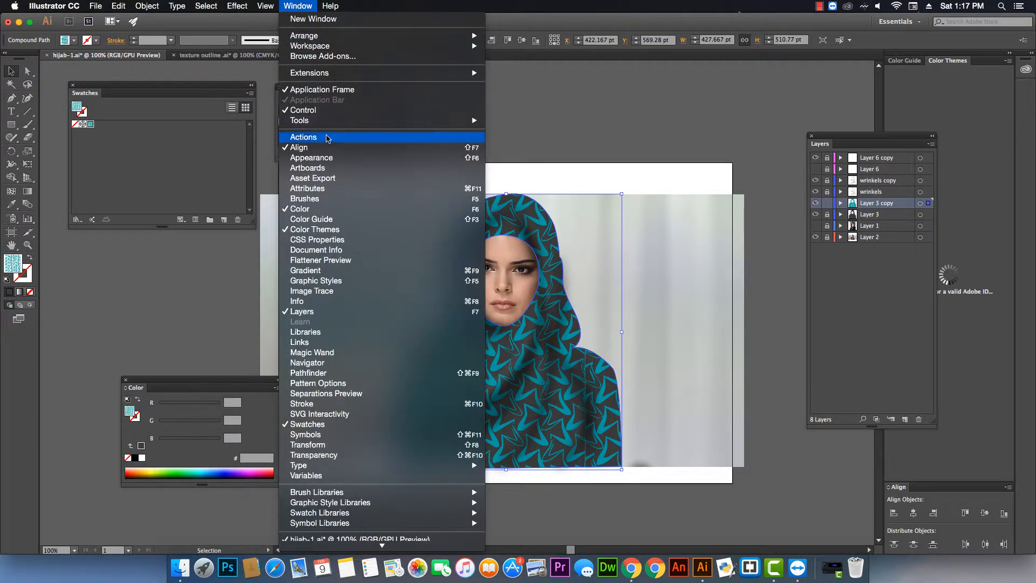
left_click(329, 158)
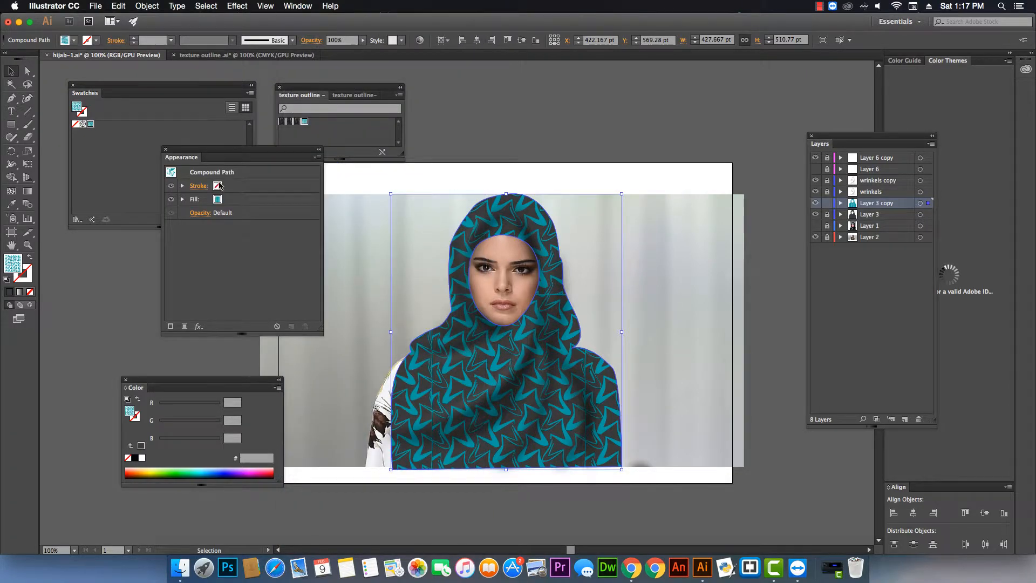
left_click(205, 213)
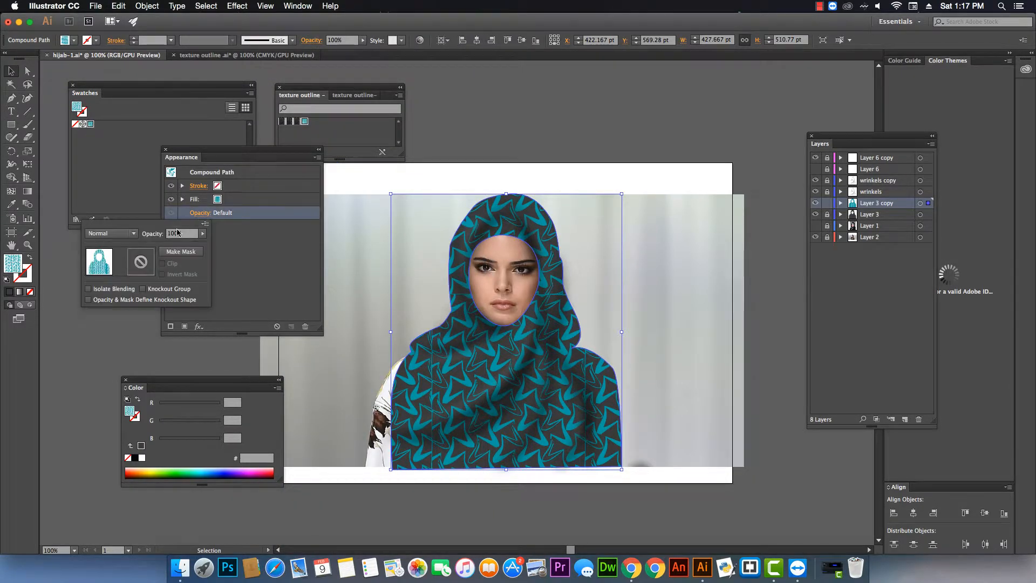
left_click(134, 236)
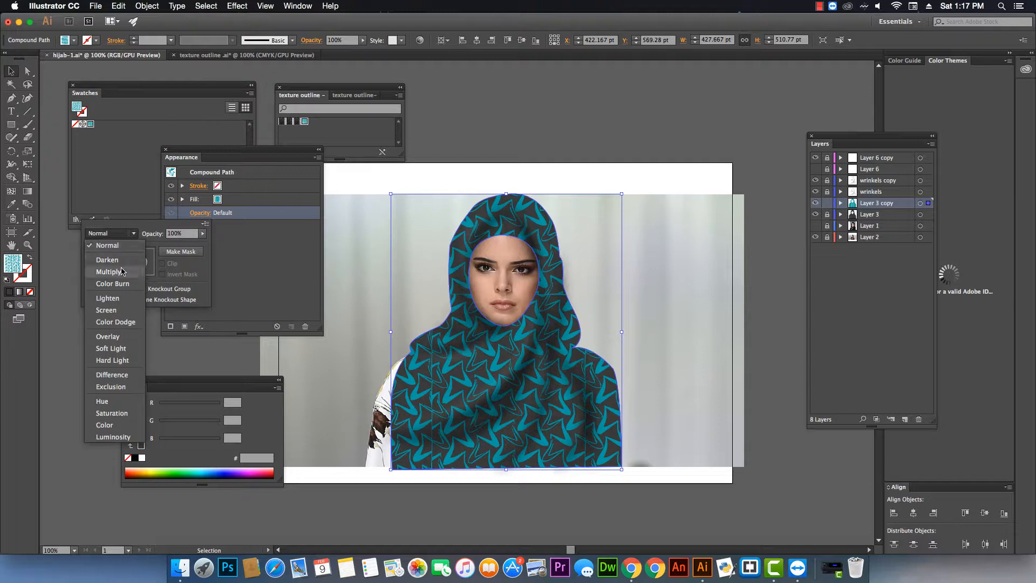
left_click(102, 401)
left_click(121, 236)
left_click(108, 425)
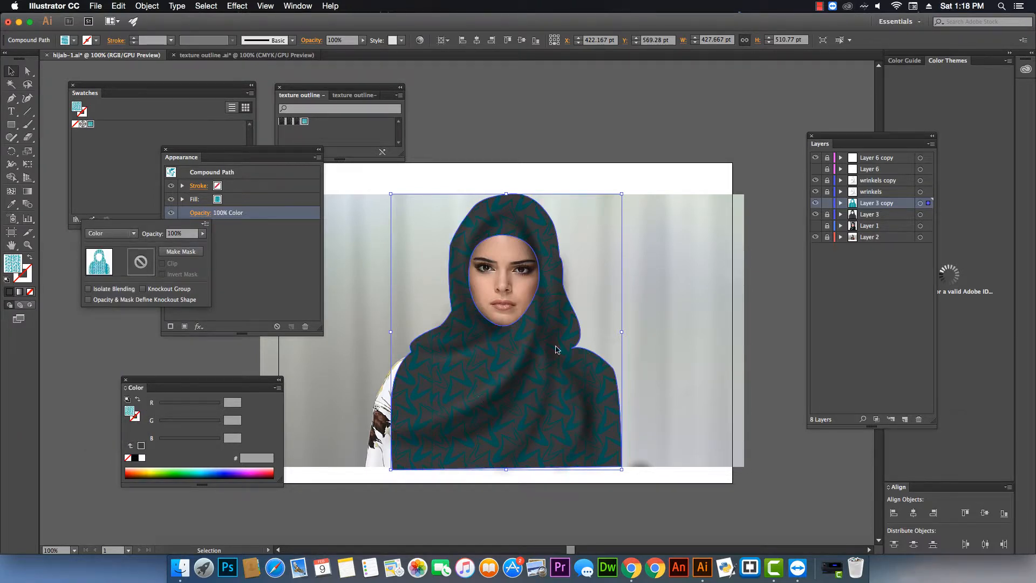
left_click(611, 129)
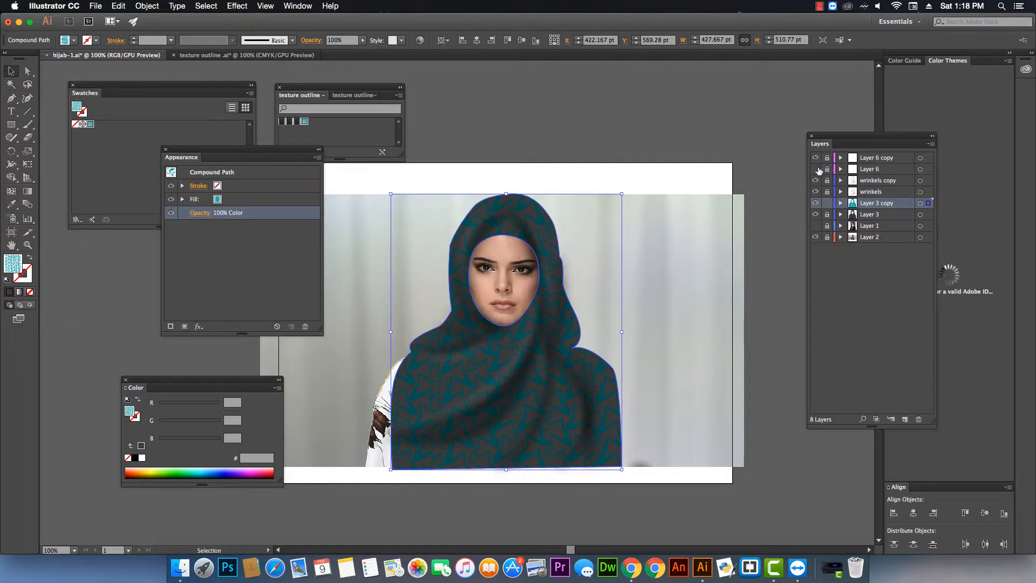
Make Layer 6 with the white fold lines visible and select that layer.
left_click(816, 169)
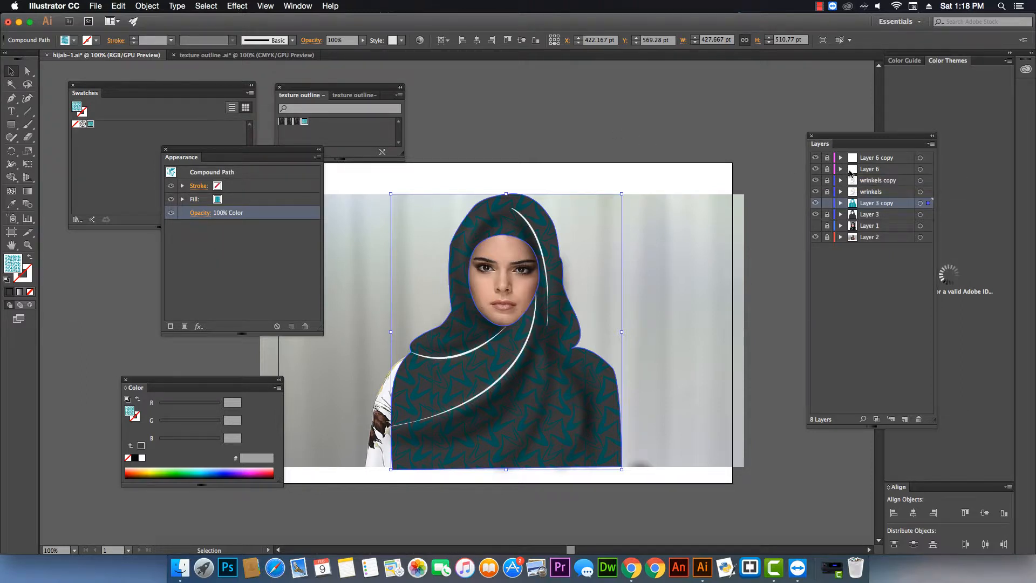
left_click(870, 171)
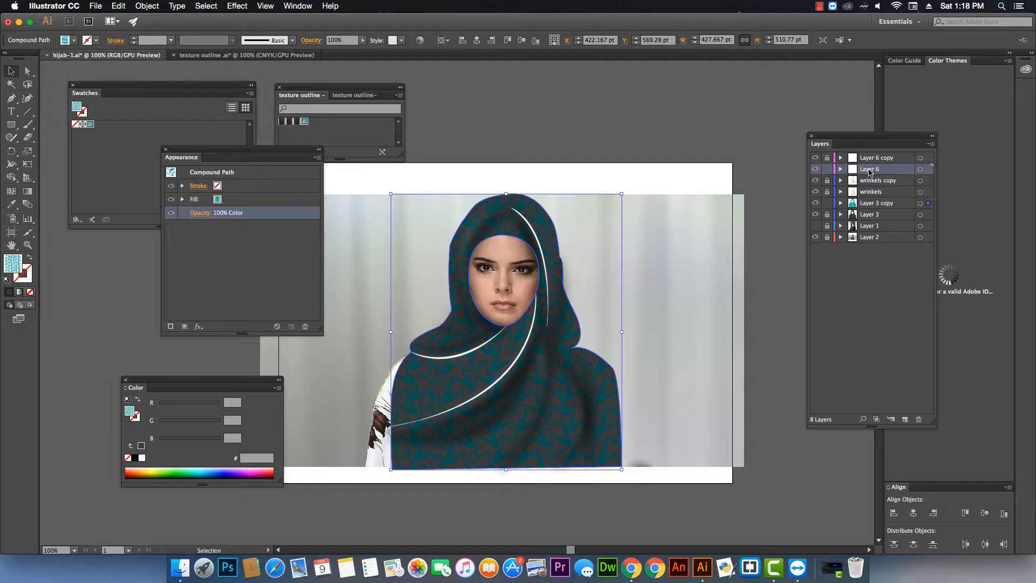
left_click(684, 146)
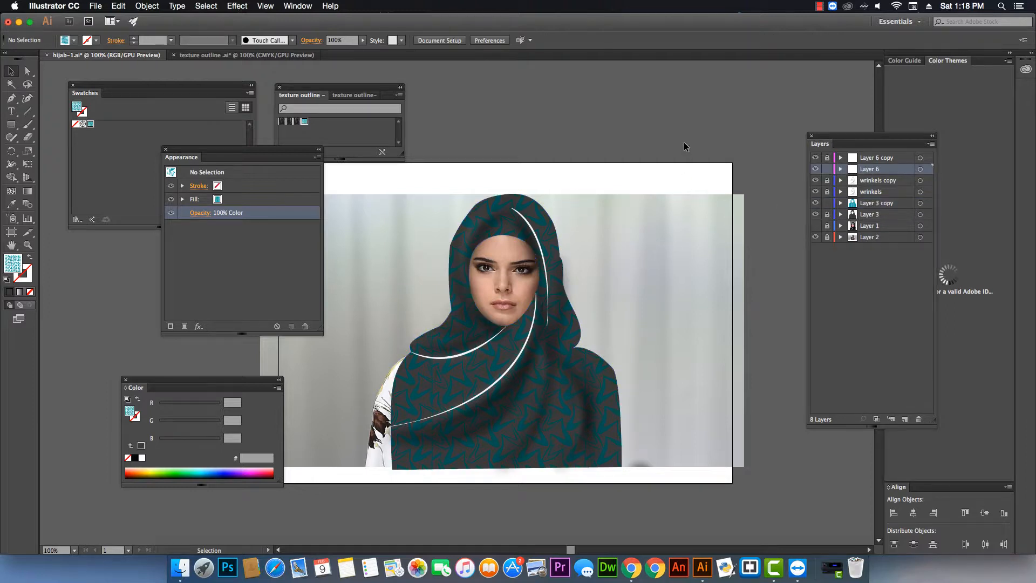
Select the white fold curves and apply a Gaussian Blur with an 8.2 pixel radius.
left_click(539, 248)
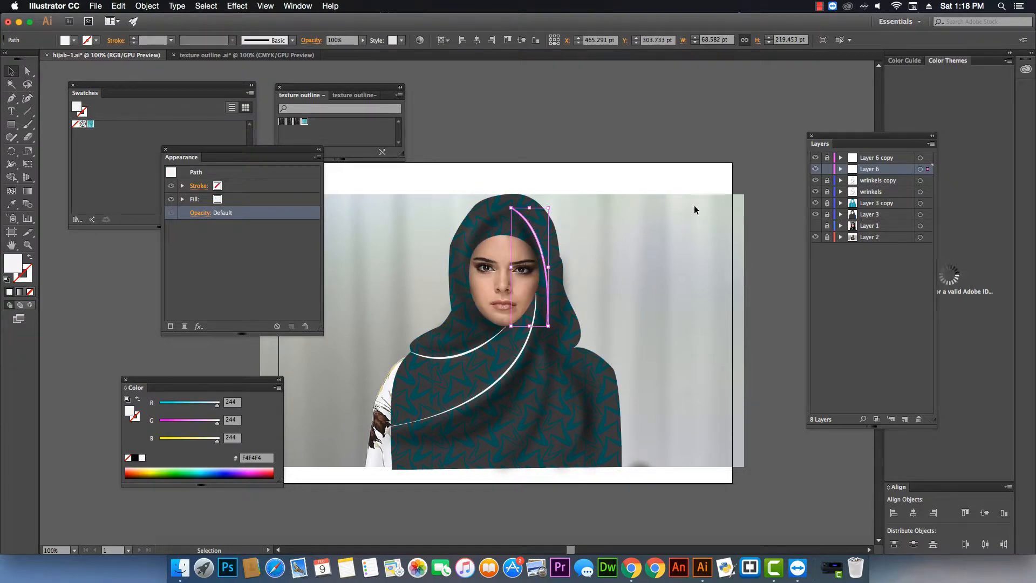
left_click_drag(368, 189, 623, 458)
left_click(239, 6)
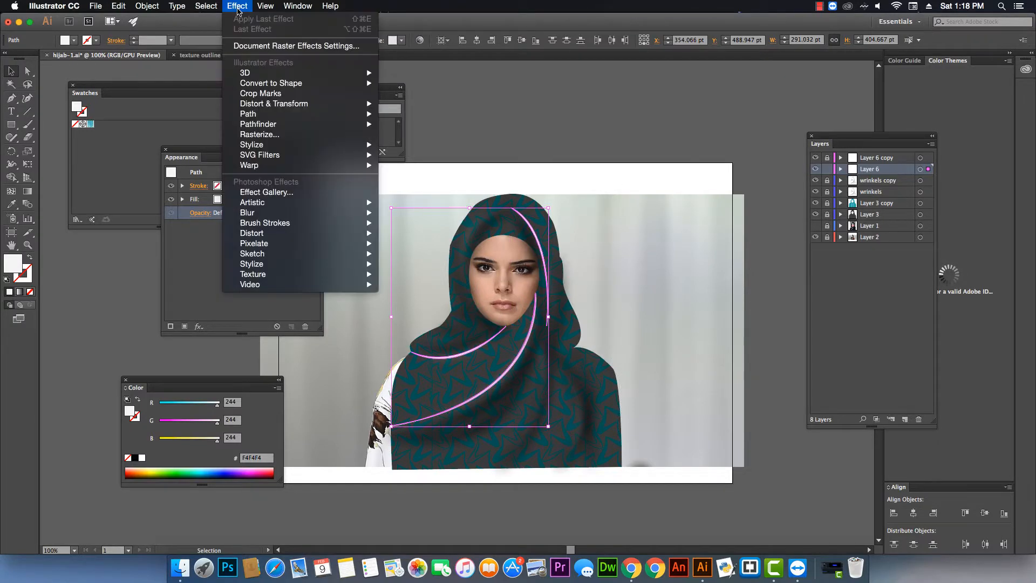
mouse_move(291, 214)
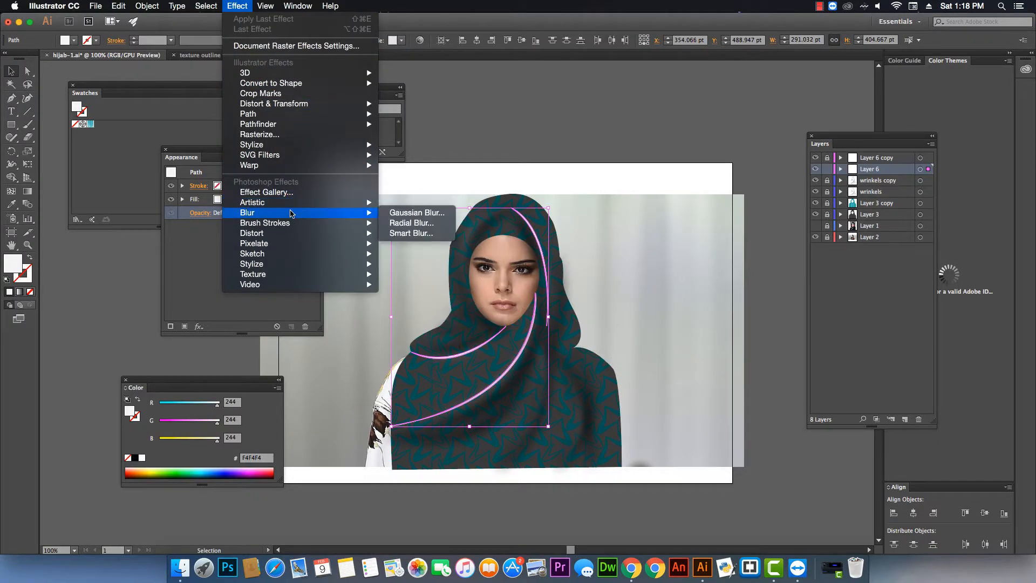
left_click(412, 215)
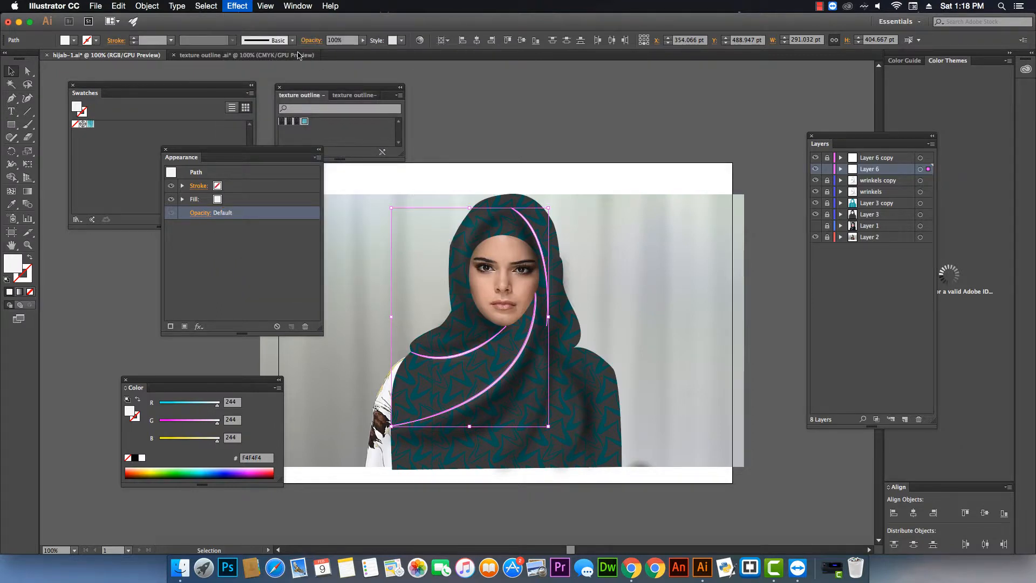
left_click(699, 284)
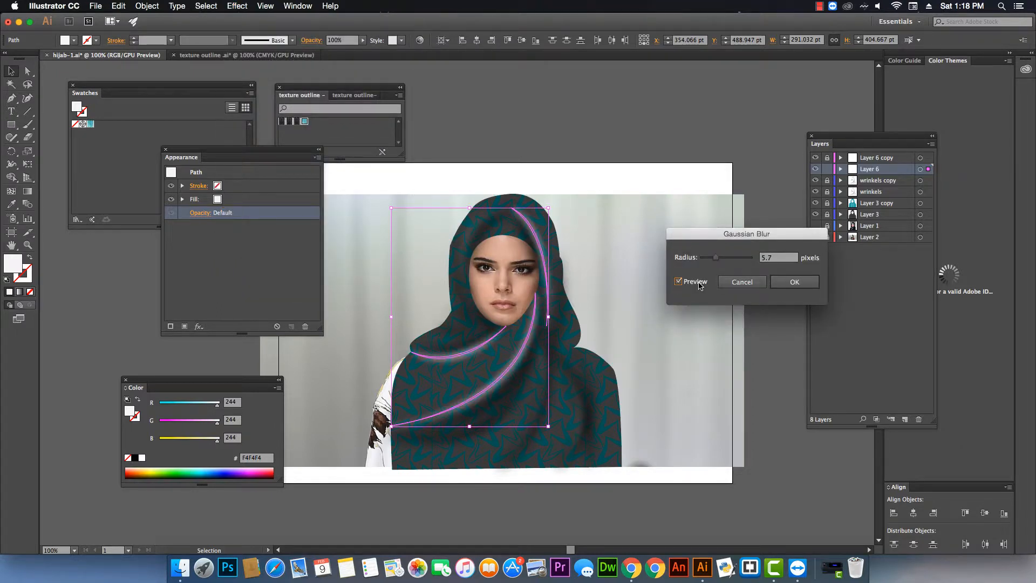
mouse_move(716, 257)
left_mouse_down()
mouse_move(709, 265)
mouse_move(725, 264)
left_mouse_up()
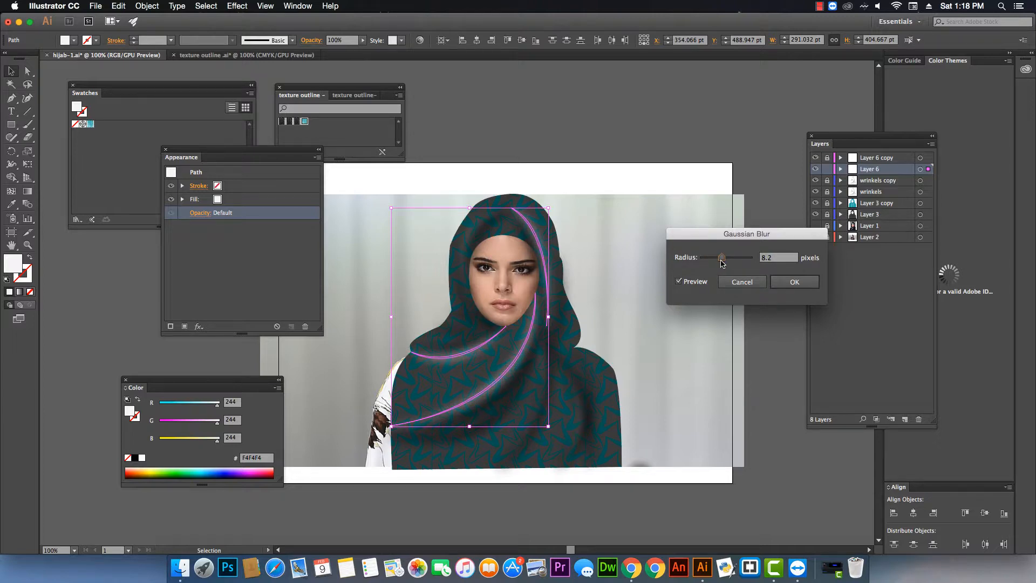
left_click(793, 284)
left_click(771, 293)
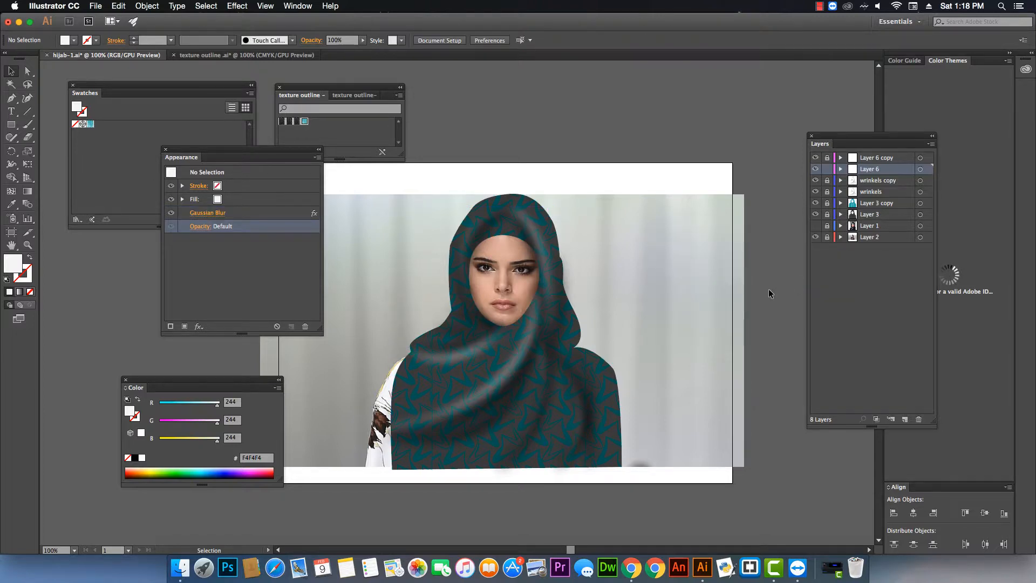
Move the smaller blurred white curve down toward the lower part of the hijab.
left_click(515, 371)
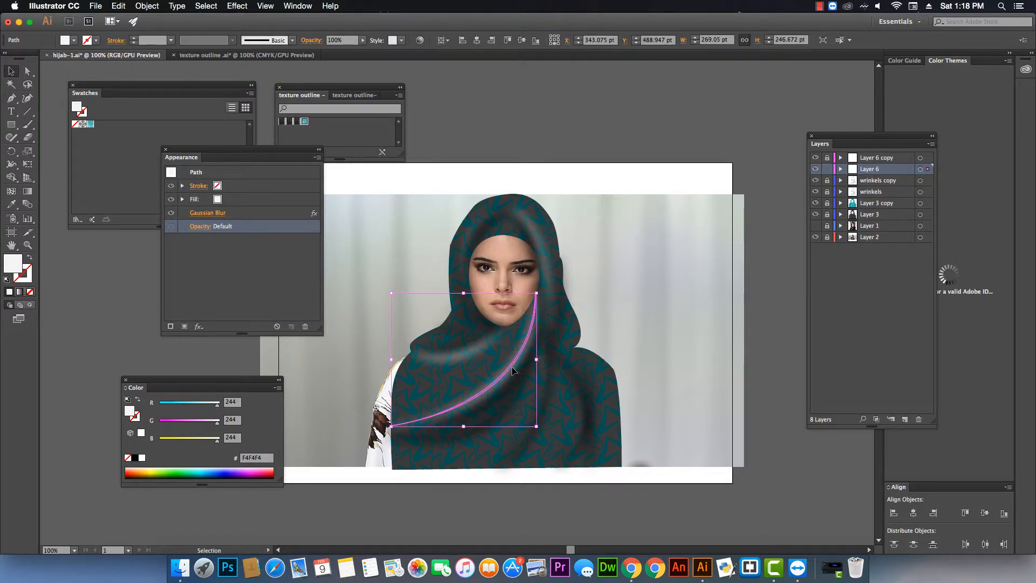
left_click_drag(514, 371, 556, 453)
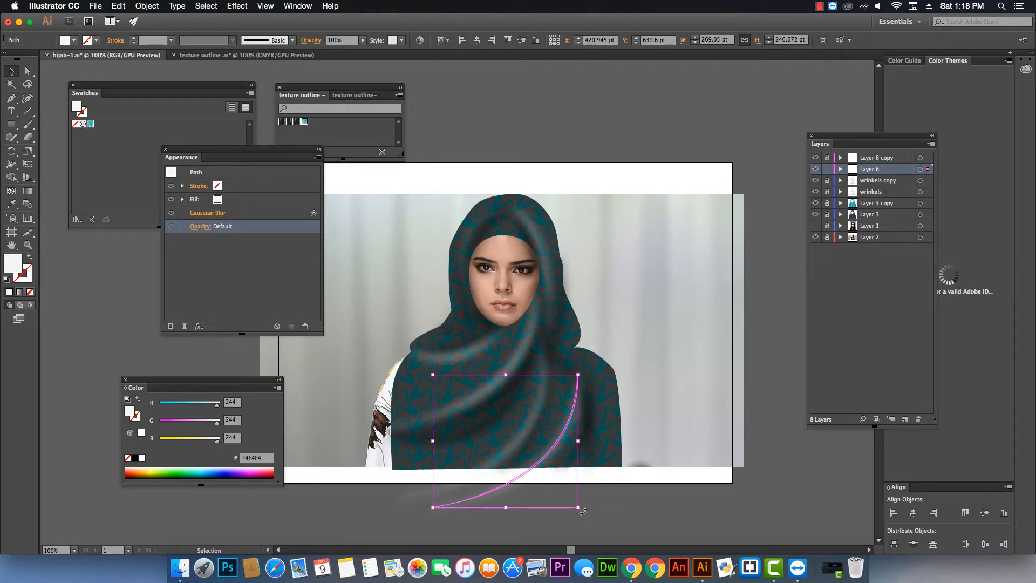
Rotate and nudge the smaller blurred white curve so it sweeps across the lower part of the hijab.
left_click_drag(583, 511, 599, 489)
left_click_drag(542, 461, 551, 467)
left_click(654, 390)
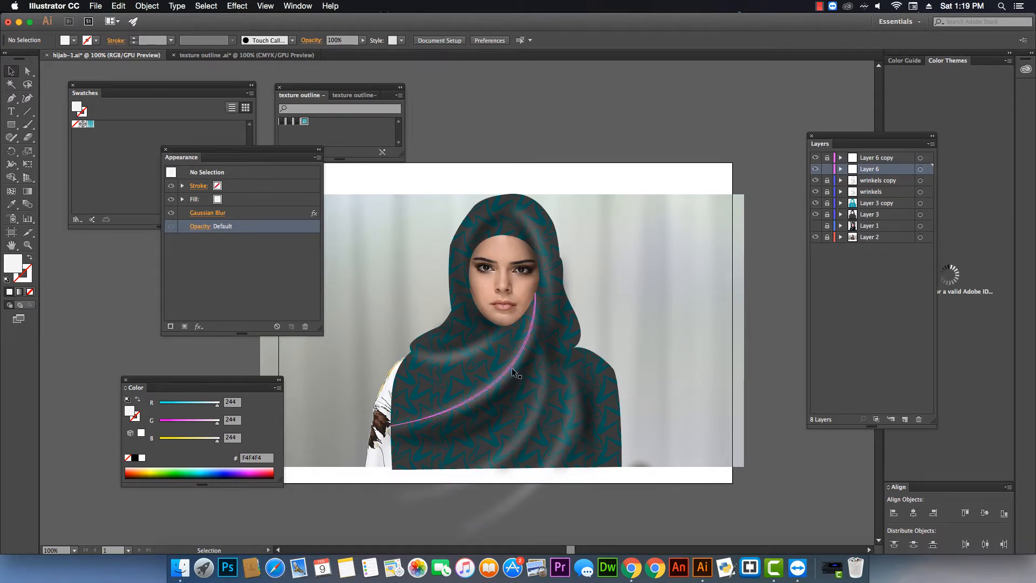
Move another blurred white curve up beside the face and rotate it toward the top of the head.
left_click(482, 350)
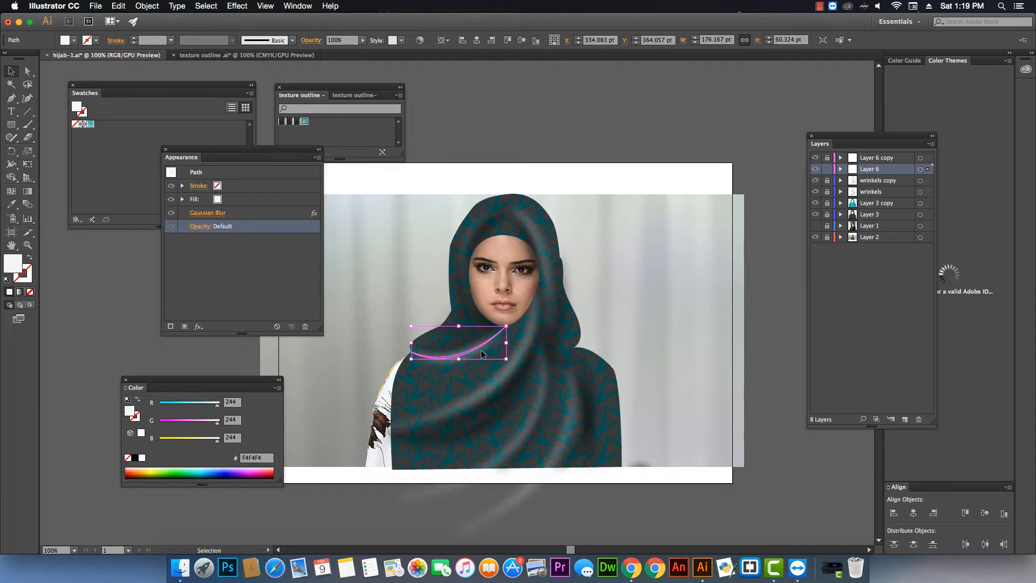
left_click_drag(481, 350, 448, 275)
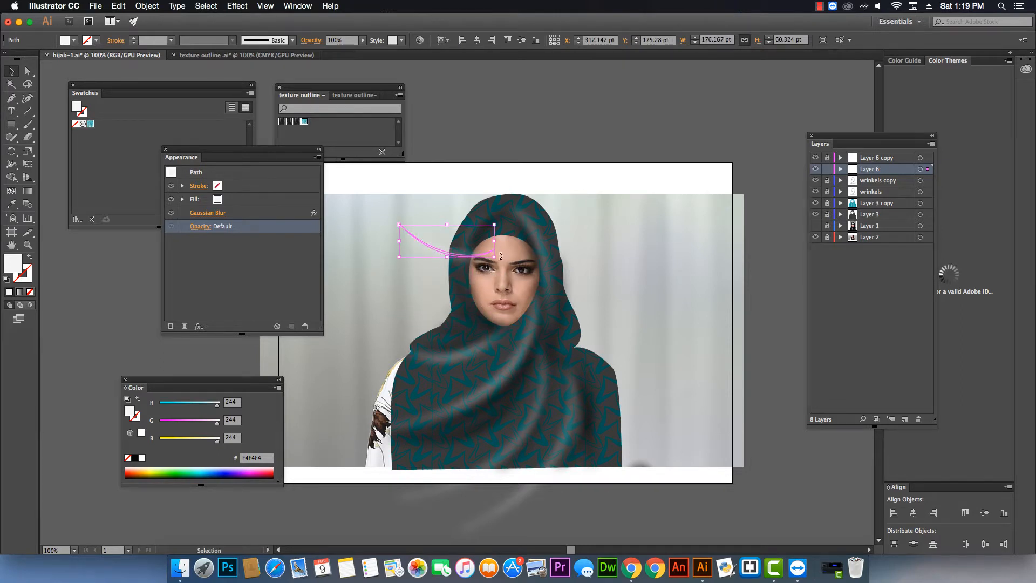
left_click_drag(501, 256, 463, 231)
Reflect that curve across the vertical axis with the Reflect transform.
right_click(463, 231)
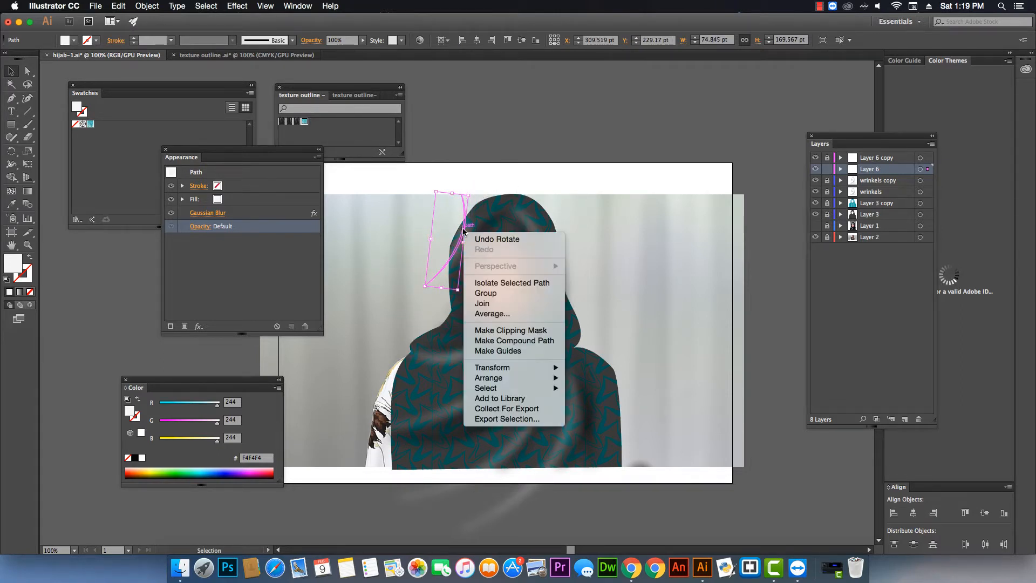
mouse_move(523, 371)
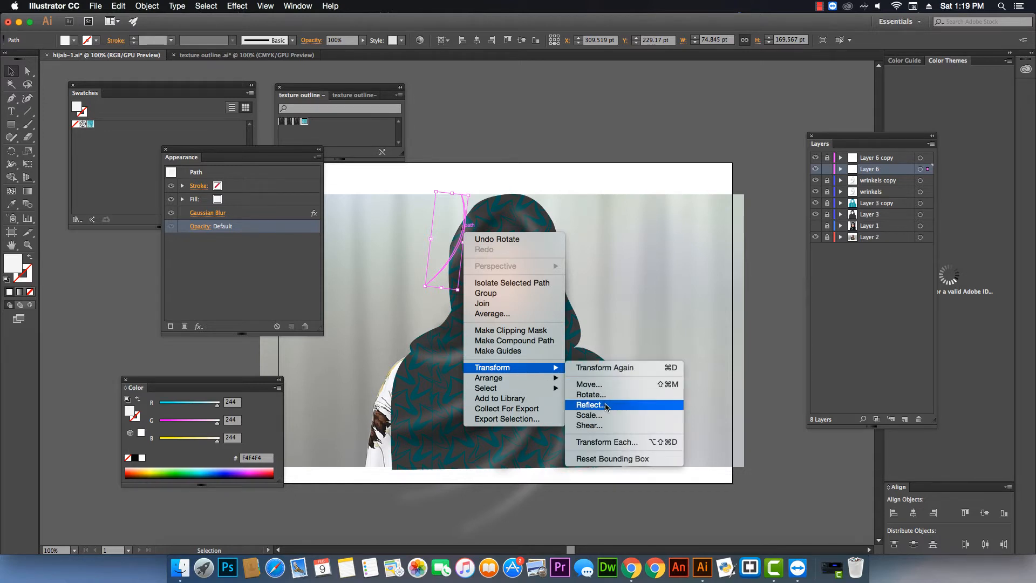
left_click(589, 405)
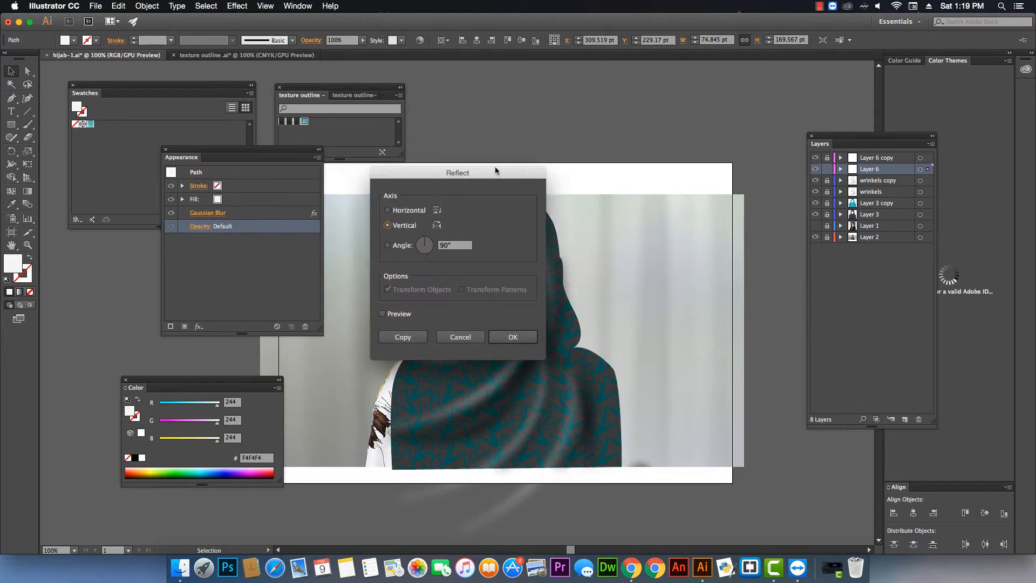
left_click_drag(495, 174, 785, 176)
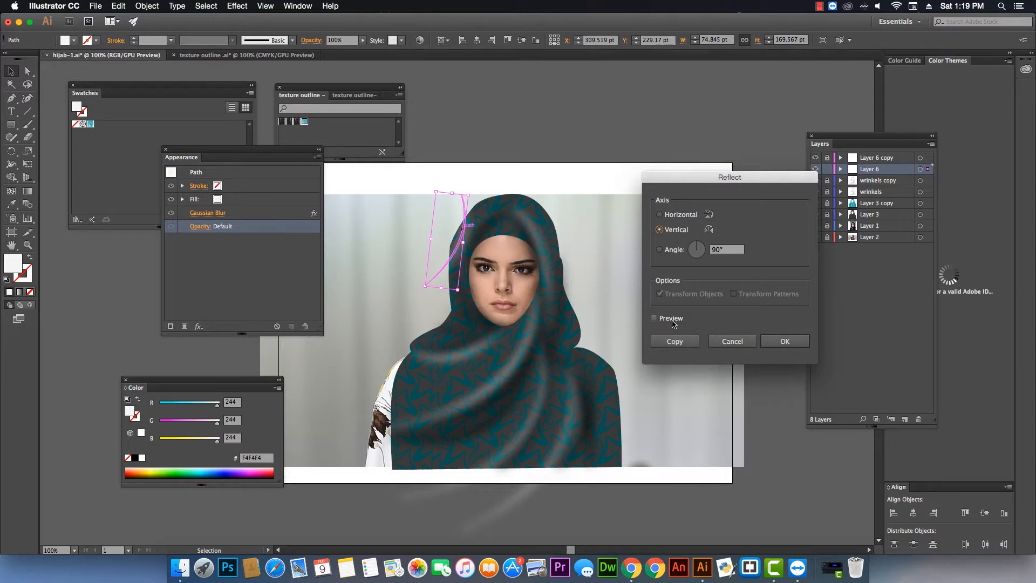
left_click(655, 319)
left_click(779, 342)
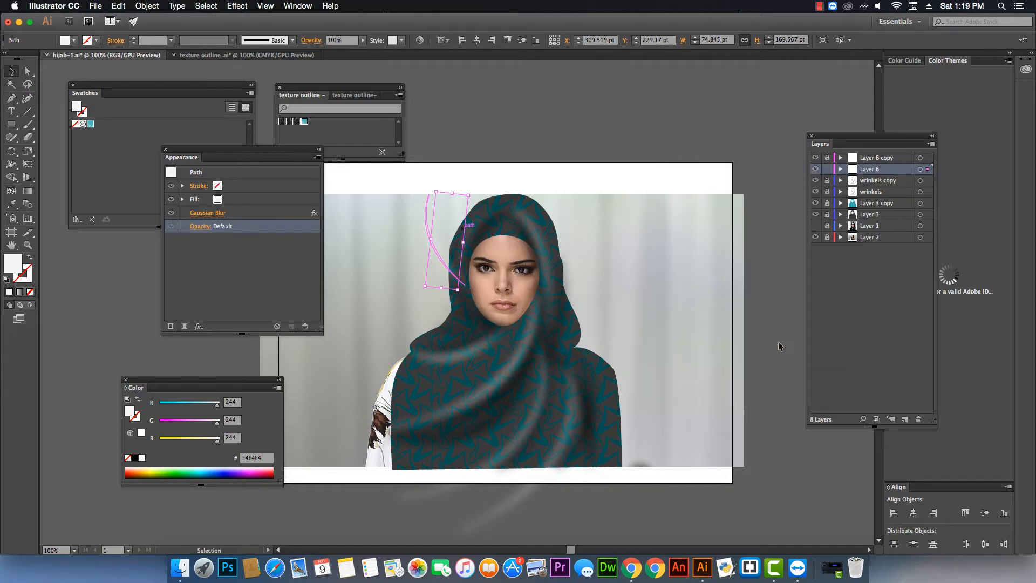
Rotate the reflected curve so it follows the hijab's edge around the left side of the face.
left_click(478, 198)
left_click(435, 224)
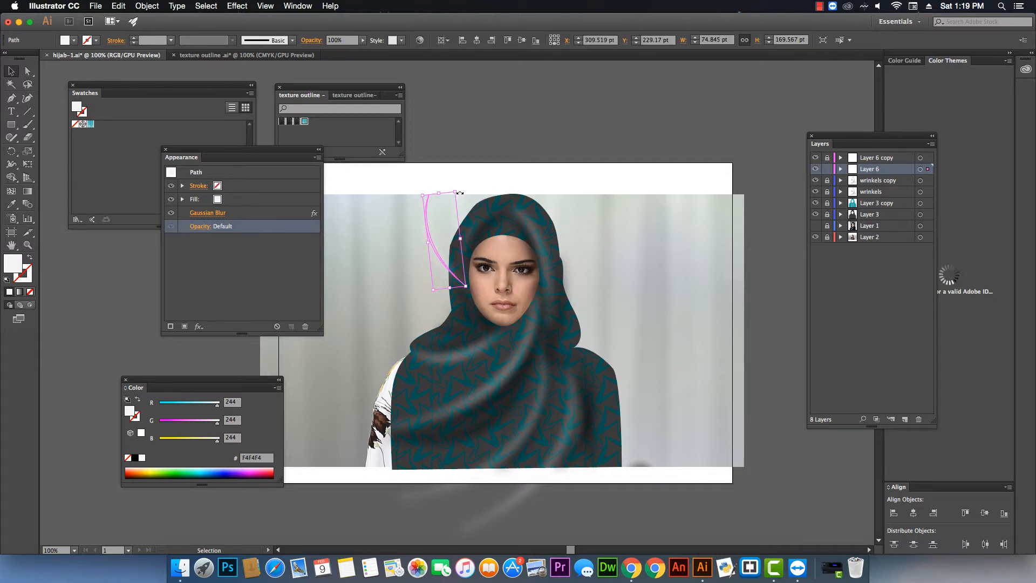
left_click_drag(456, 195, 479, 226)
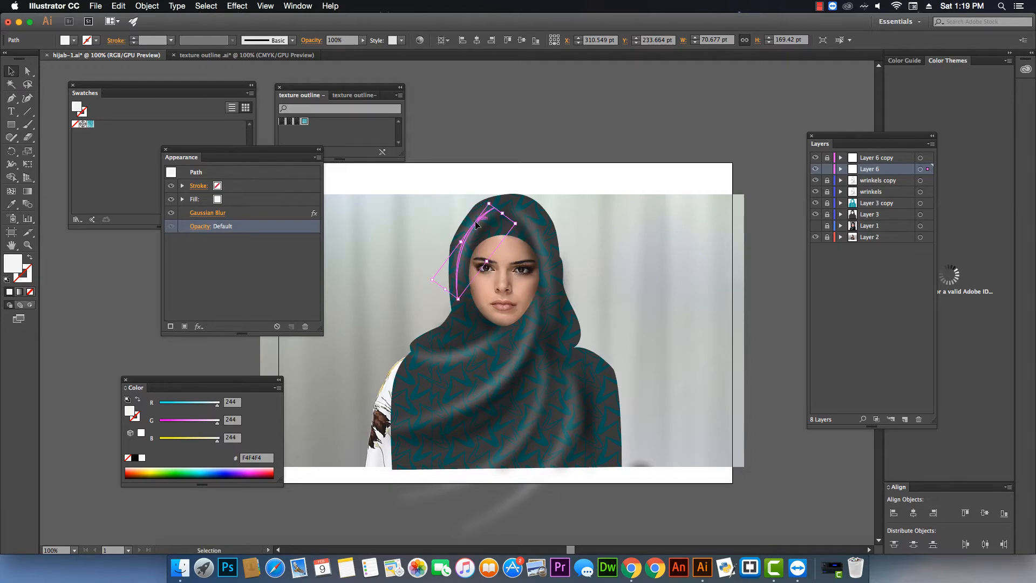
left_click(598, 164)
left_click(650, 315)
Export the artwork as a PNG named "hijab texture-1.png" at High (300 ppi) resolution with a transparent background.
left_click(96, 6)
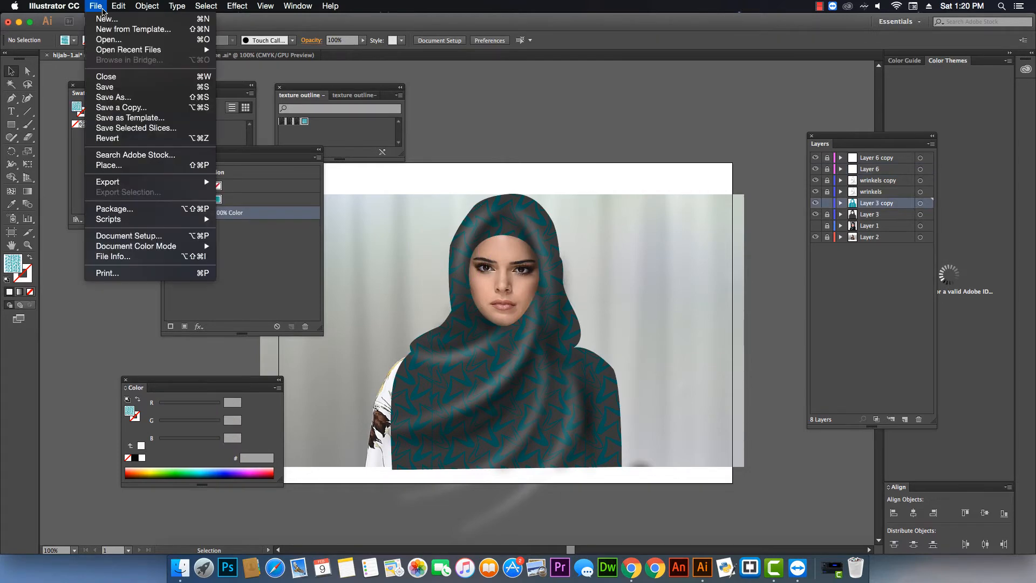
mouse_move(146, 182)
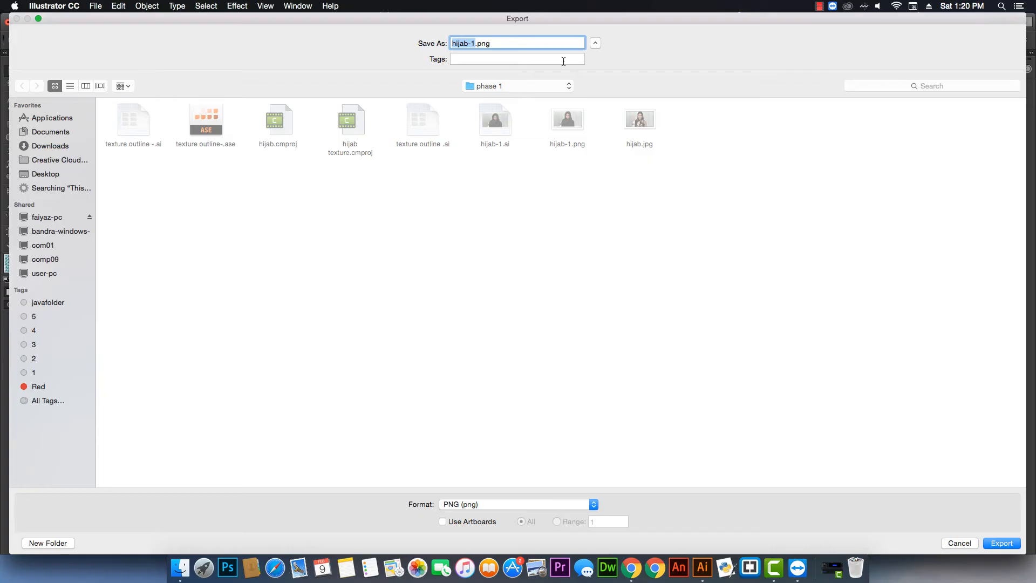
left_click(467, 44)
type("texture")
left_click(1002, 543)
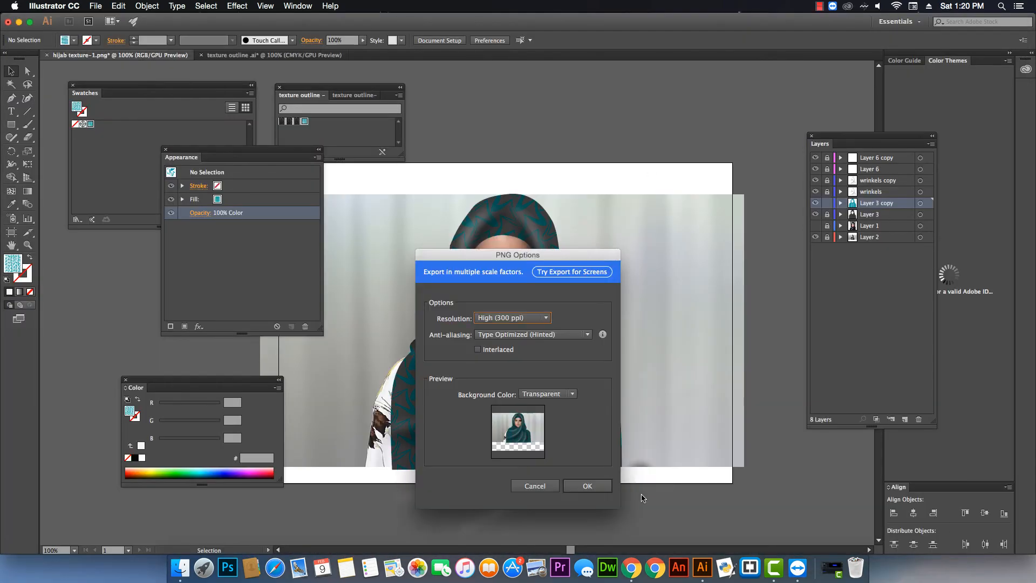
left_click(598, 489)
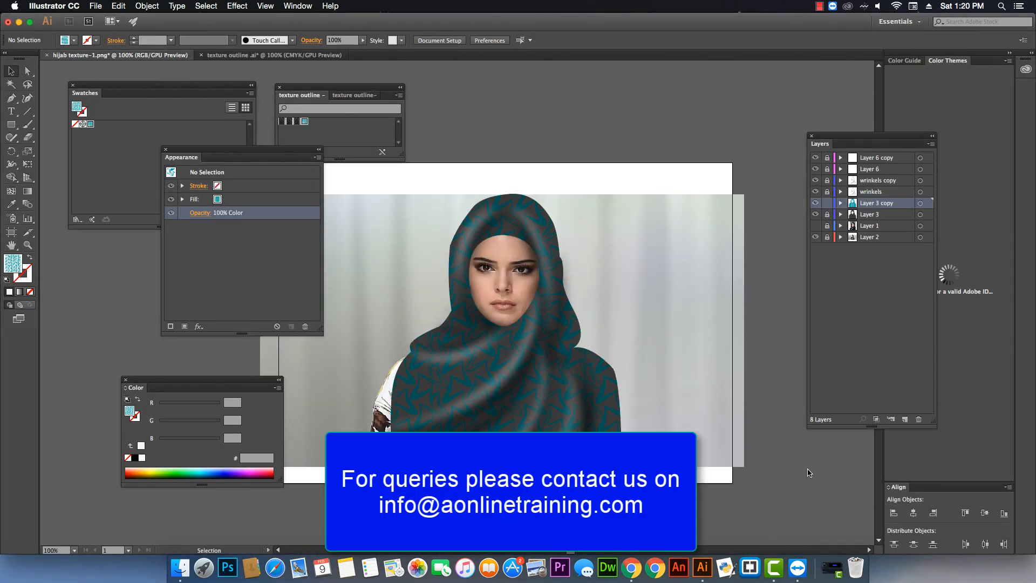